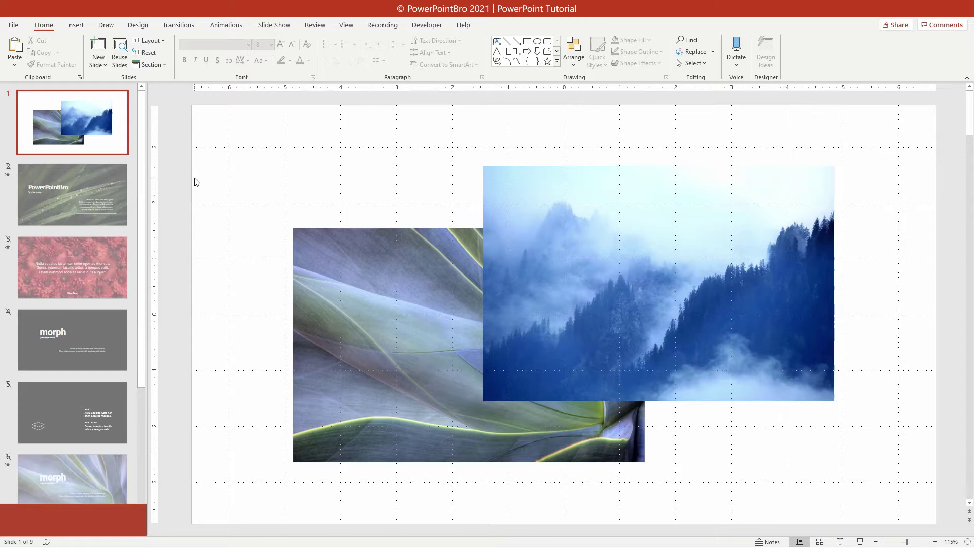
left_click_drag(213, 137, 896, 521)
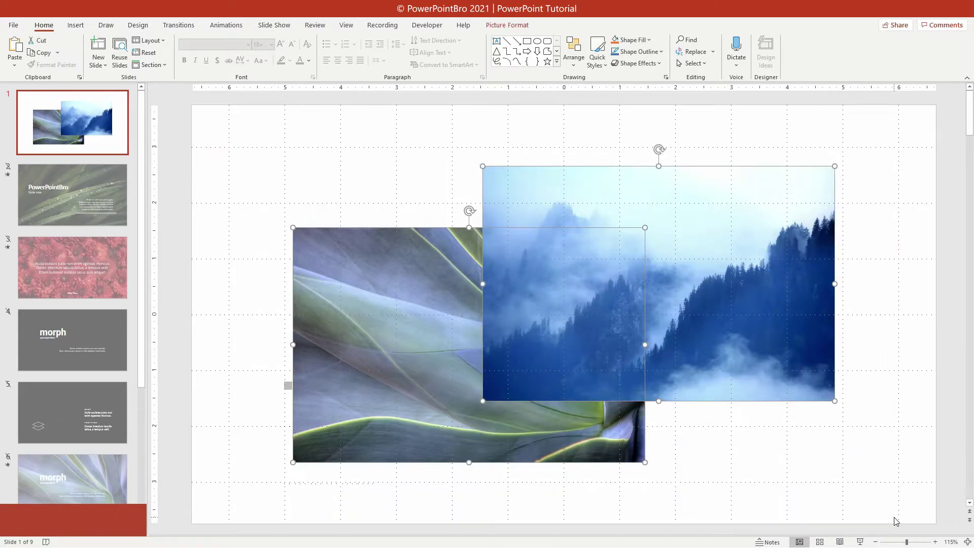
left_click(752, 459)
left_click_drag(385, 354, 667, 363)
left_click_drag(796, 368, 738, 328)
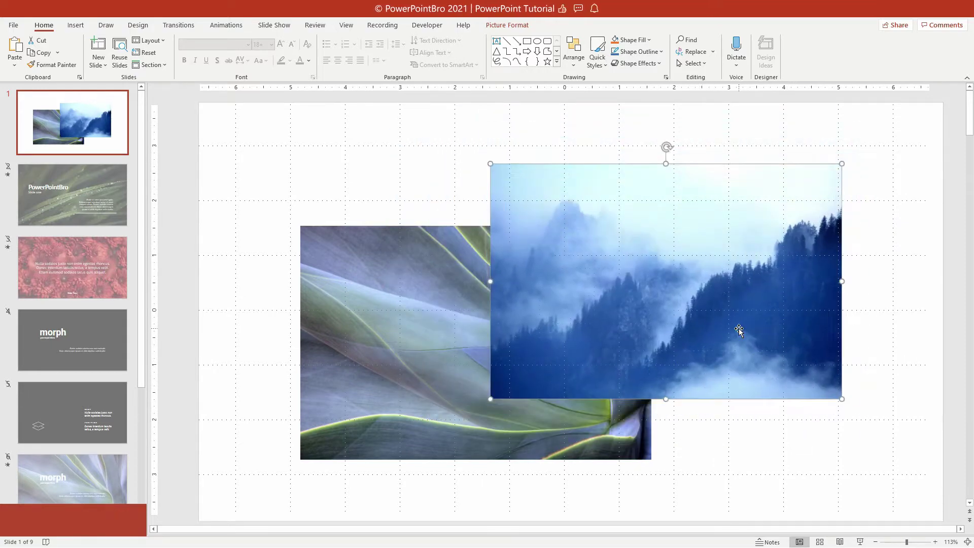
left_click(746, 427)
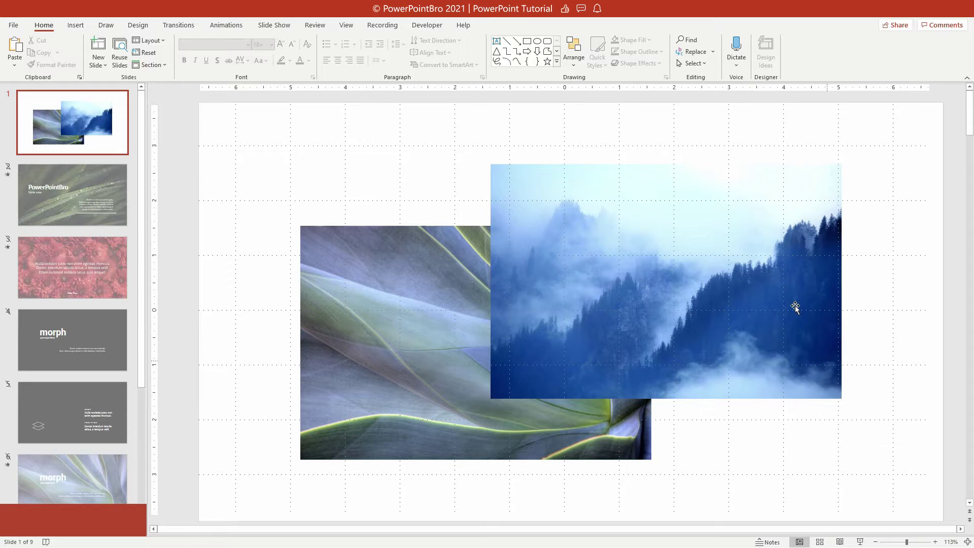
left_click(346, 25)
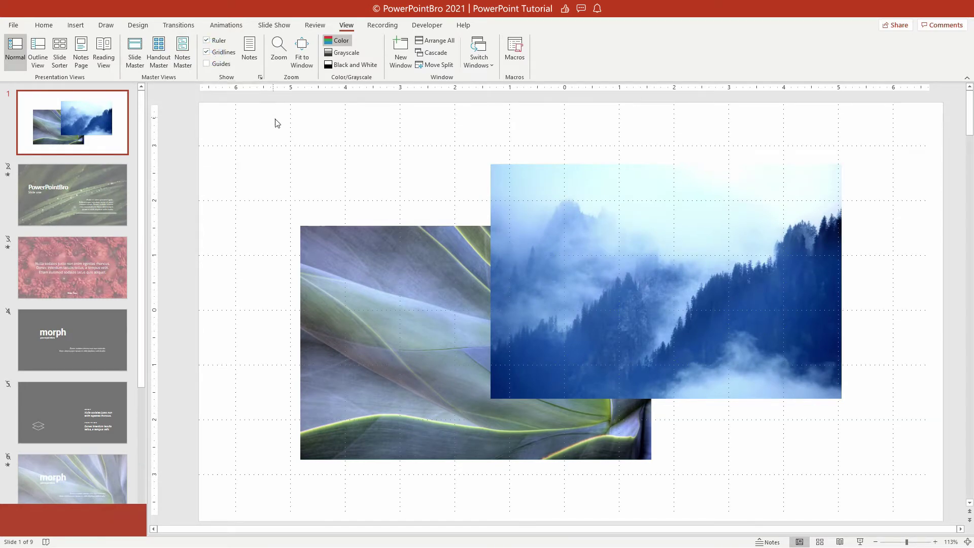
Centre both pictures horizontally and vertically on slide 1.
left_click(51, 27)
left_click_drag(251, 112, 887, 501)
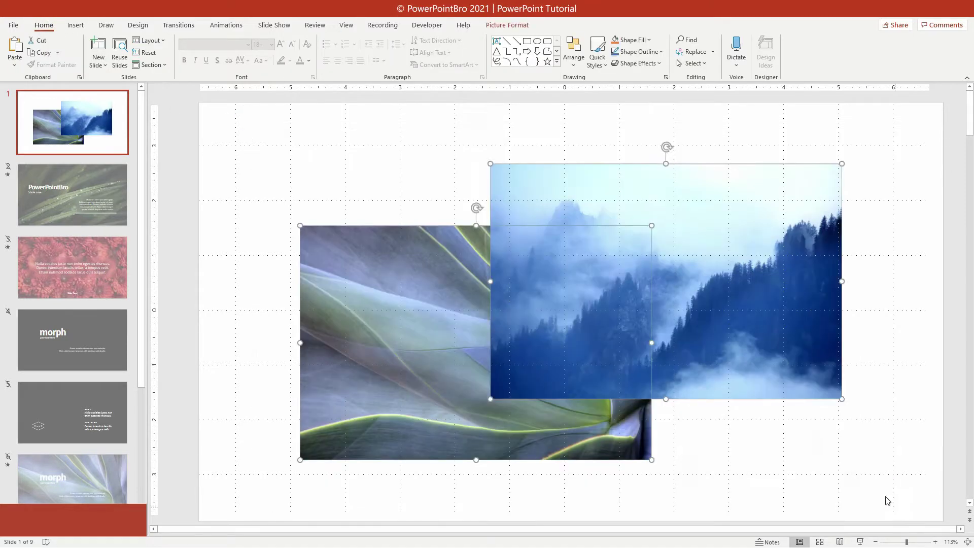
left_click(524, 27)
left_click(822, 42)
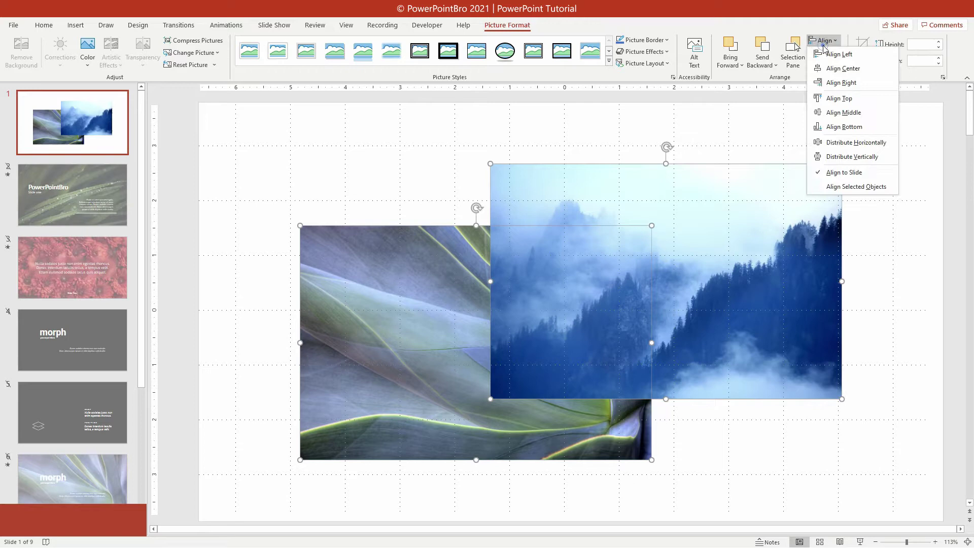
left_click(842, 68)
left_click(823, 41)
left_click(826, 112)
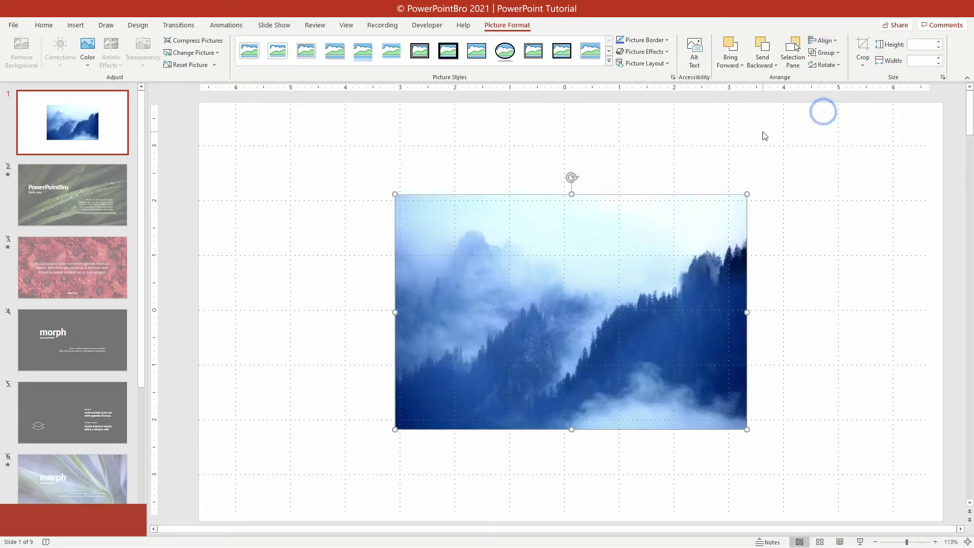
left_click(404, 230)
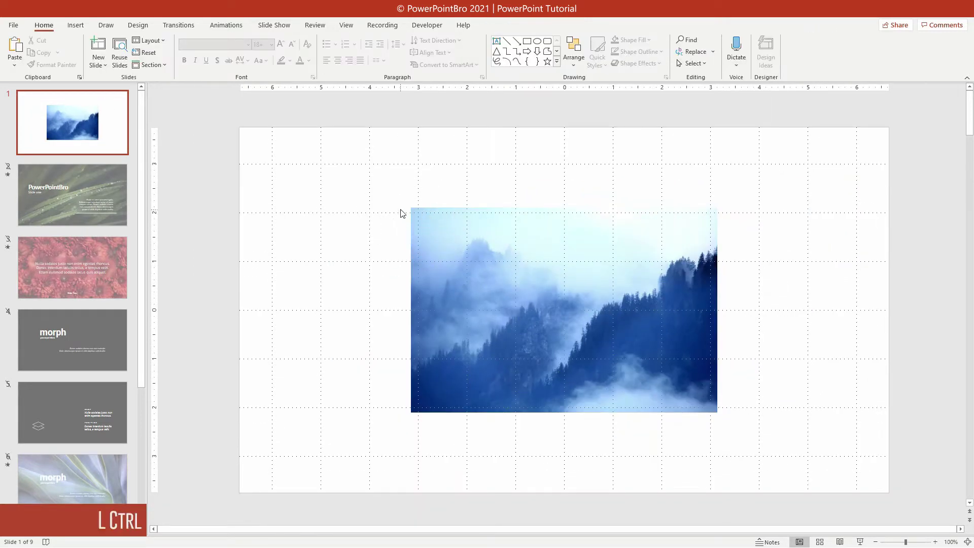
Enlarge the forest picture to fill the whole slide, lined up with its edges.
left_click(413, 211)
left_click_drag(411, 208, 836, 484)
scroll(258, 141, "down", 3)
left_click(260, 143)
left_click_drag(750, 189, 739, 211)
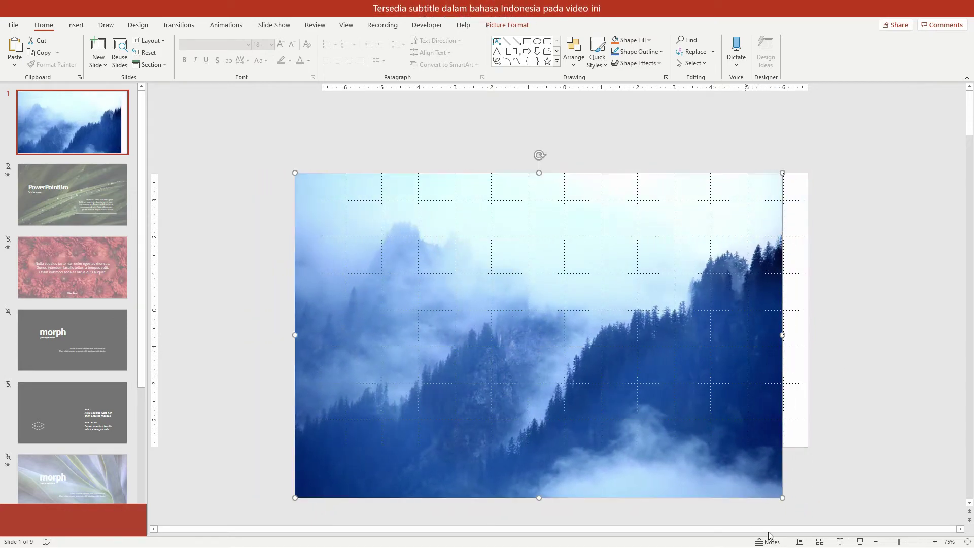
left_click_drag(730, 428, 753, 424)
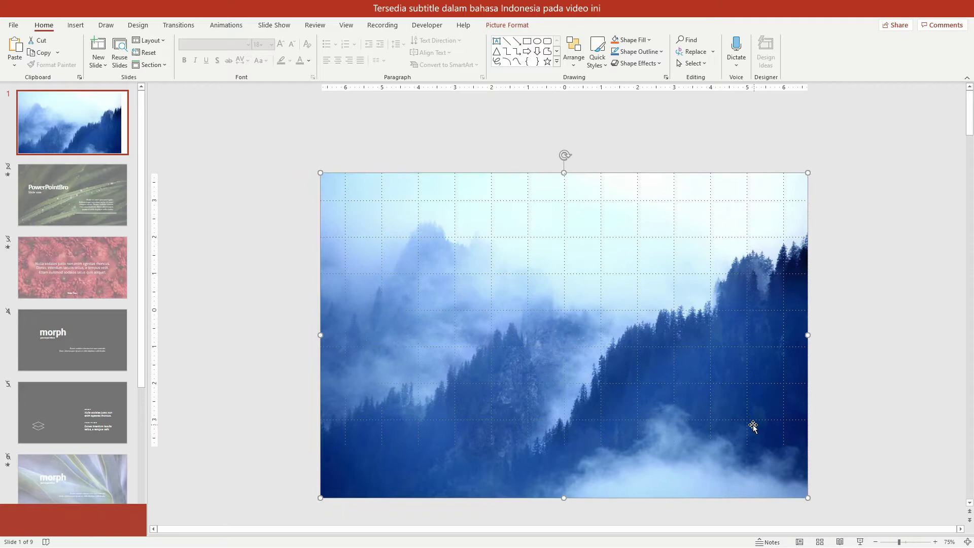
left_click(305, 351)
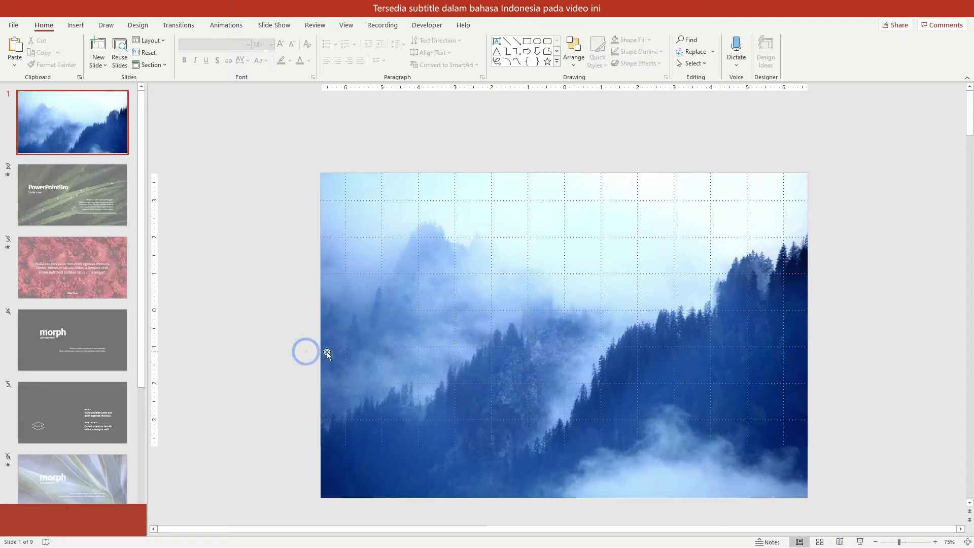
Crop the forest picture's top down to a thin strip along the bottom edge.
left_click(540, 306)
left_click(527, 27)
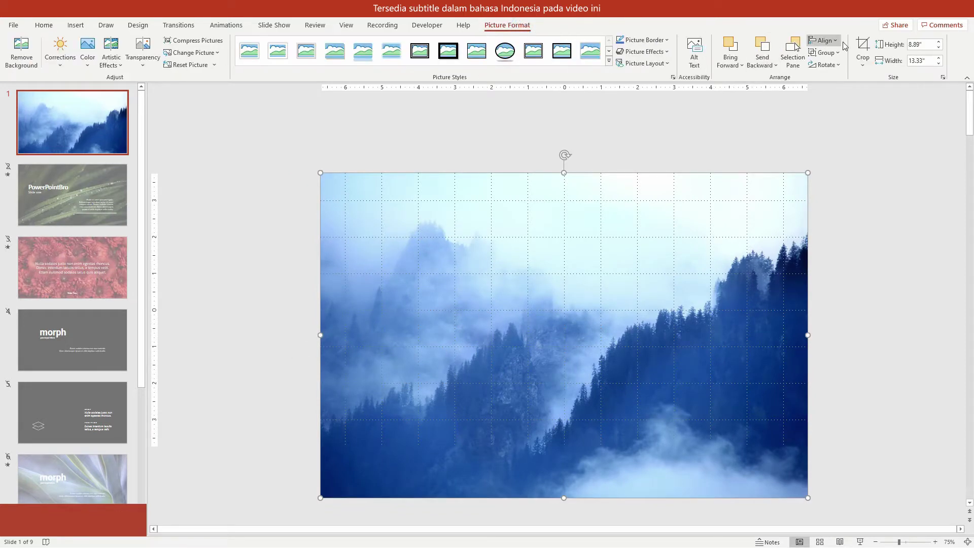
left_click(862, 42)
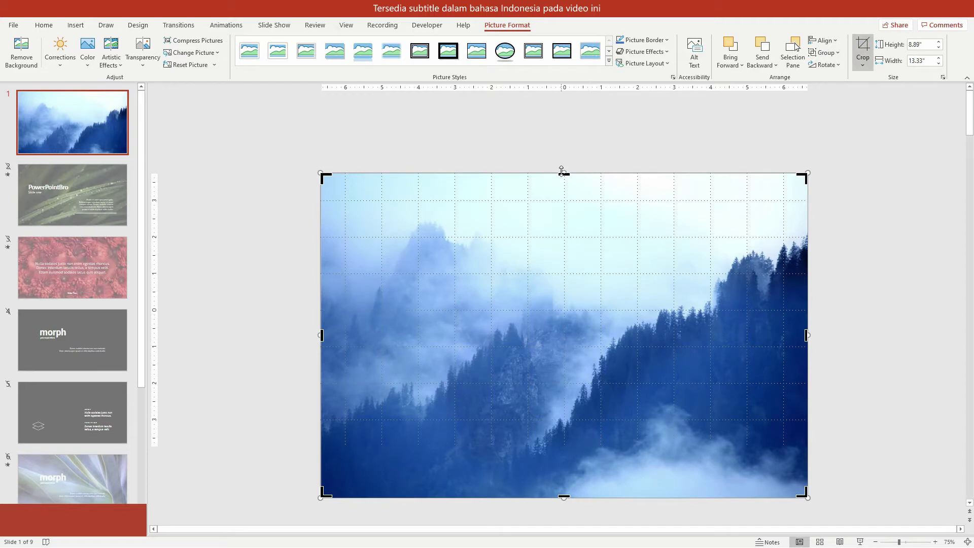
left_click_drag(560, 174, 564, 447)
Apply the crop and duplicate slide 1 as a new slide 2.
left_click(856, 336)
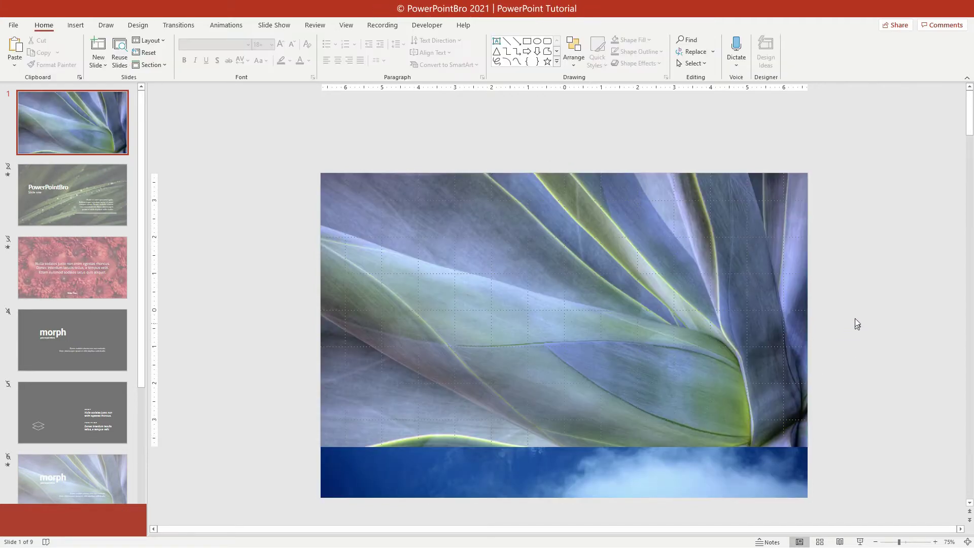
left_click_drag(822, 146, 278, 431)
left_click(271, 398)
right_click(69, 131)
left_click(110, 226)
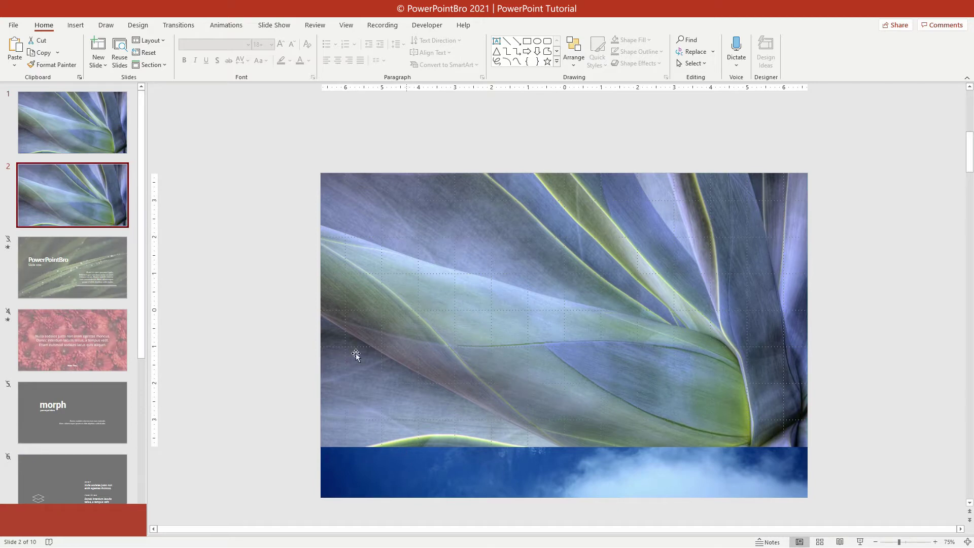
On slide 2, move both pictures straight up.
left_click_drag(269, 125, 832, 502)
left_click(827, 292)
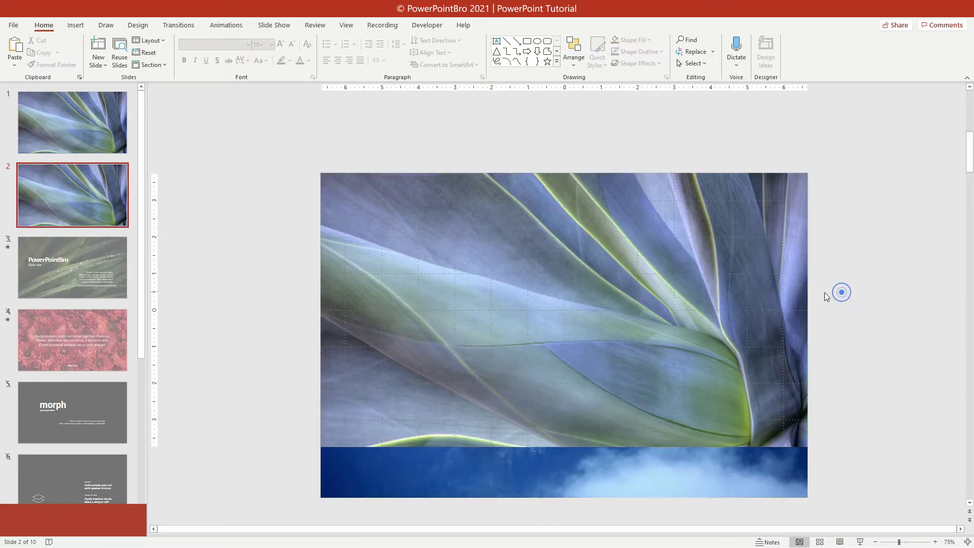
left_click_drag(835, 142, 290, 530)
left_click_drag(563, 486, 578, 430)
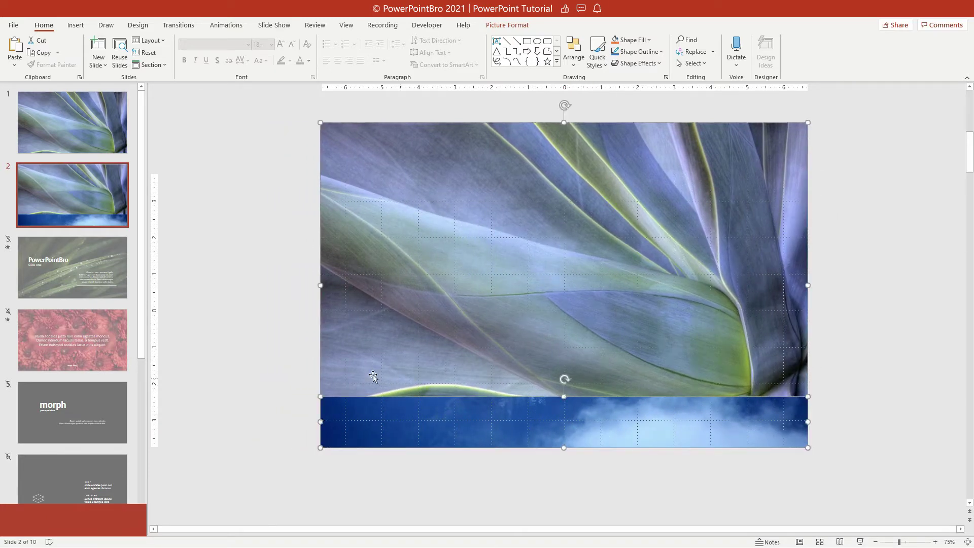
left_click(293, 356)
Uncrop the bottom strip upward so the forest picture covers most of the slide.
left_click(430, 426)
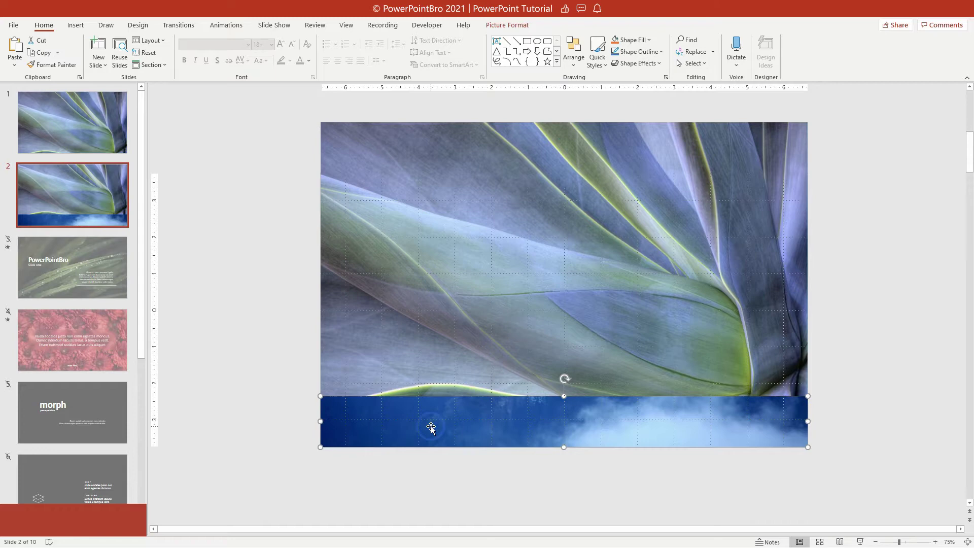
left_click(525, 28)
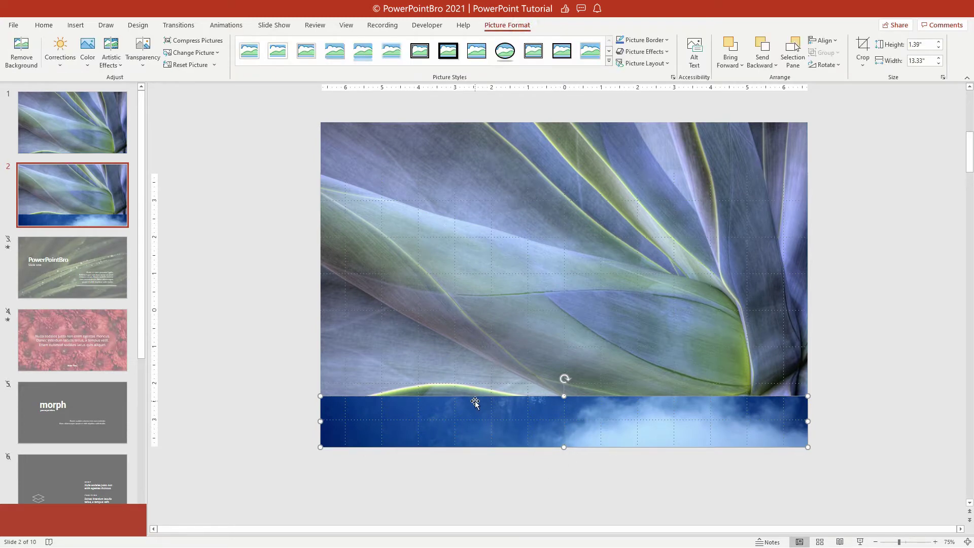
left_click(863, 48)
left_click_drag(563, 396, 566, 173)
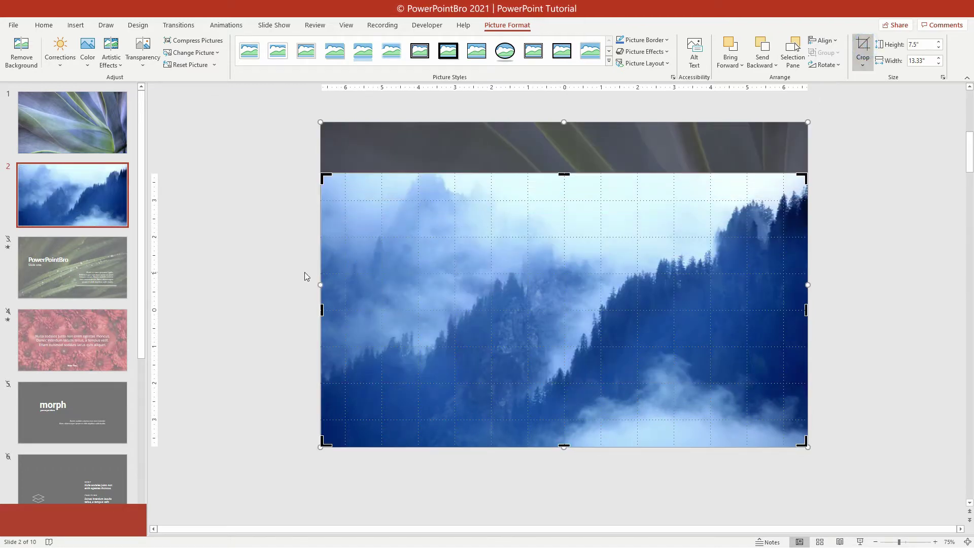
left_click(303, 273)
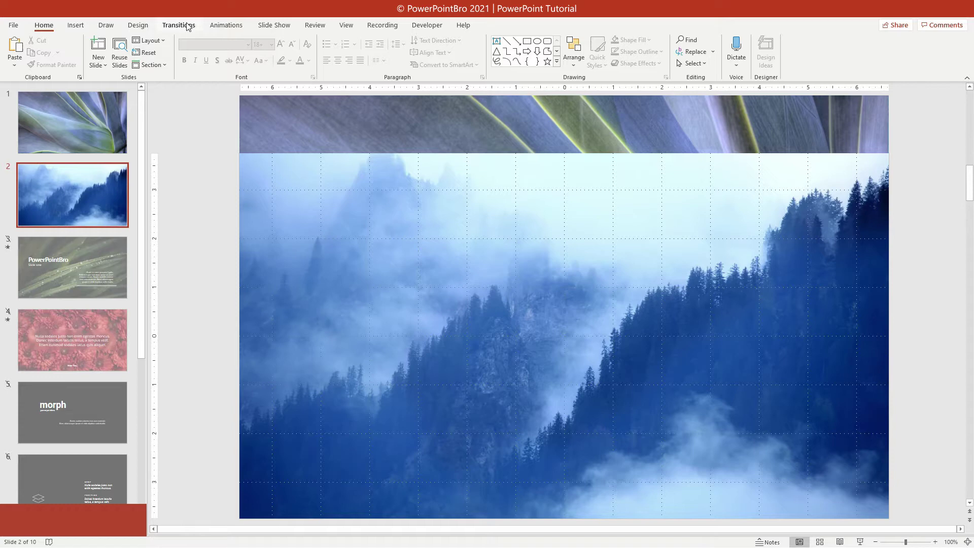
Apply the Morph transition to slide 2 and replay its preview.
left_click(184, 27)
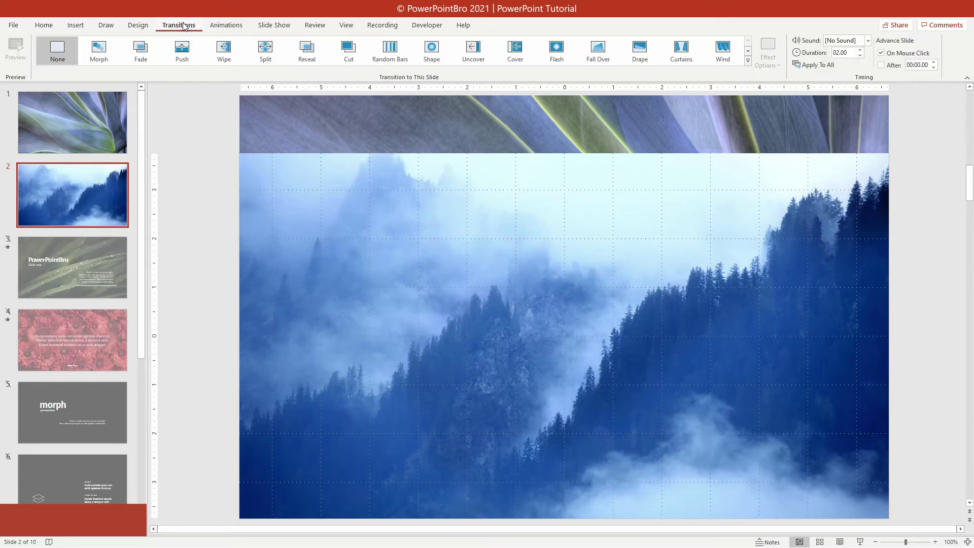
left_click(112, 58)
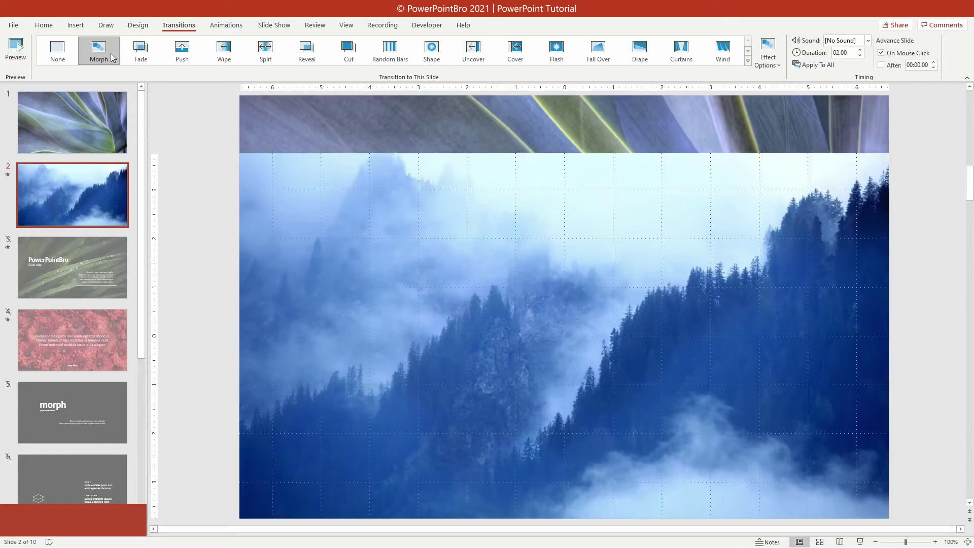
left_click(112, 57)
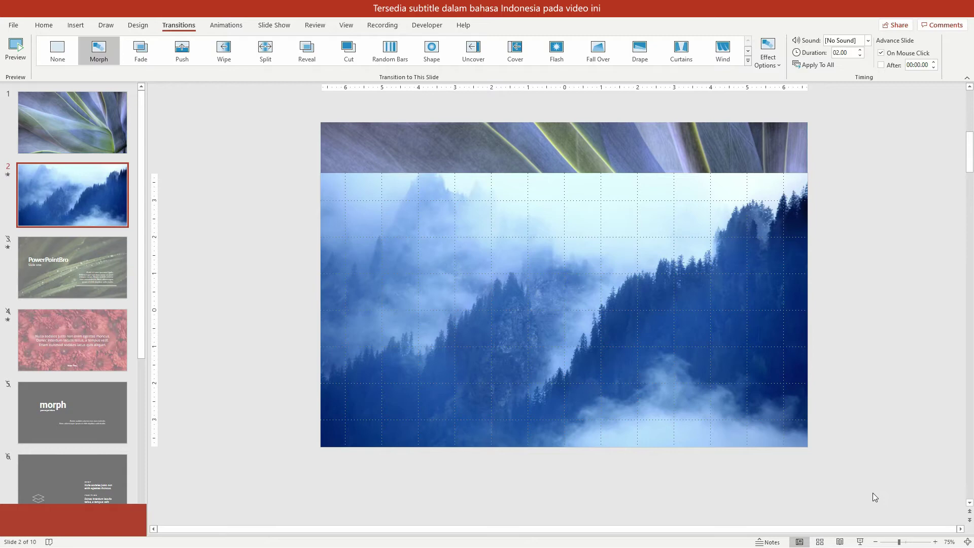
Ungroup the leaf and forest pictures on slide 2, then deselect them.
left_click_drag(873, 492, 303, 115)
left_click_drag(274, 459, 835, 95)
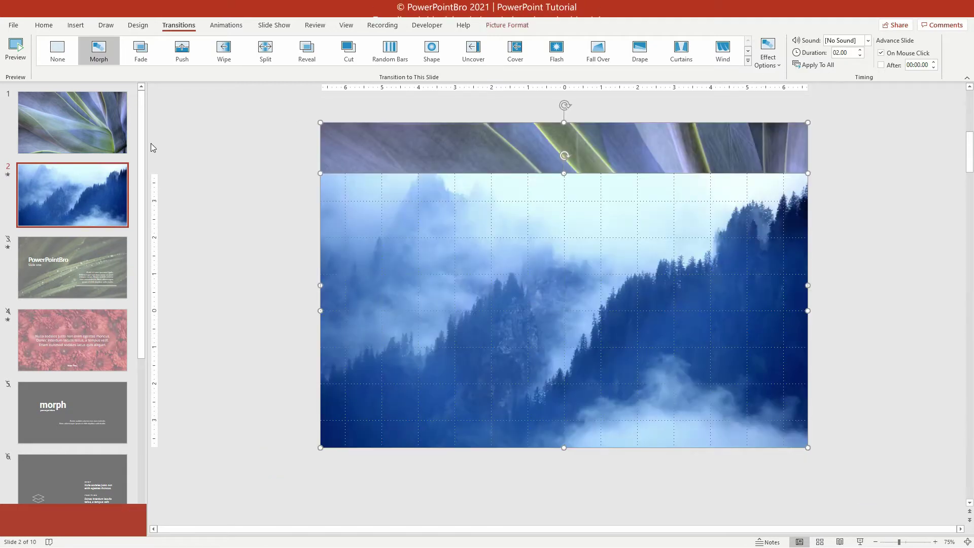
right_click(369, 149)
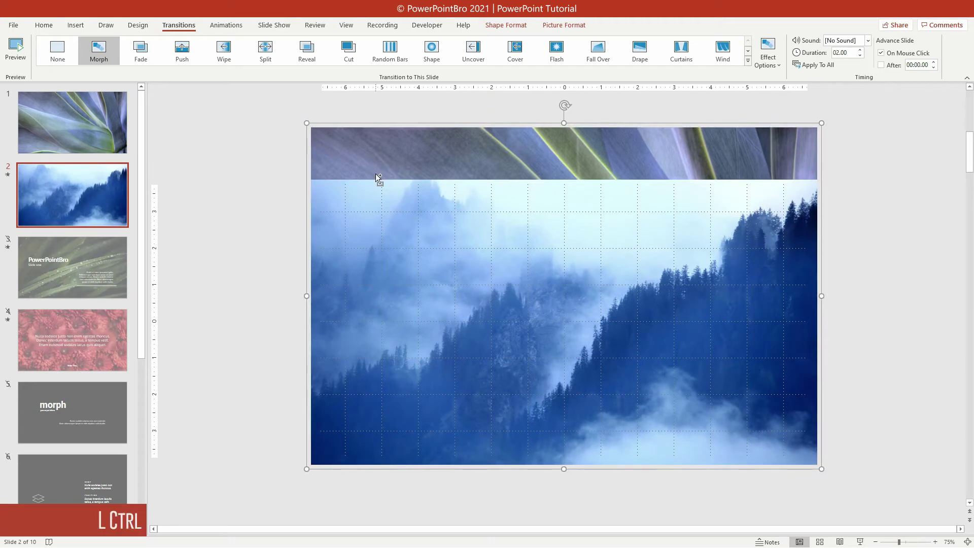
scroll(375, 173, "up", 3)
right_click(340, 150)
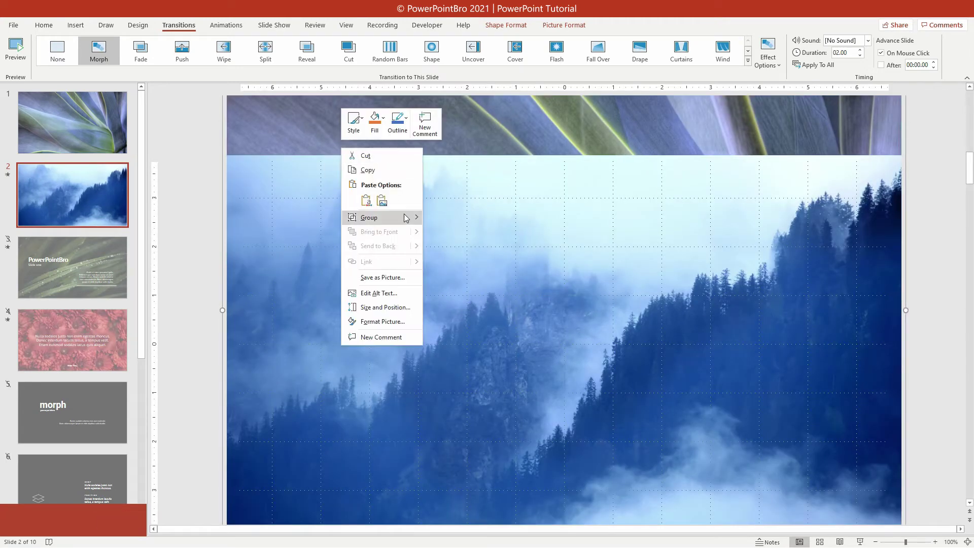
mouse_move(411, 218)
left_click(445, 249)
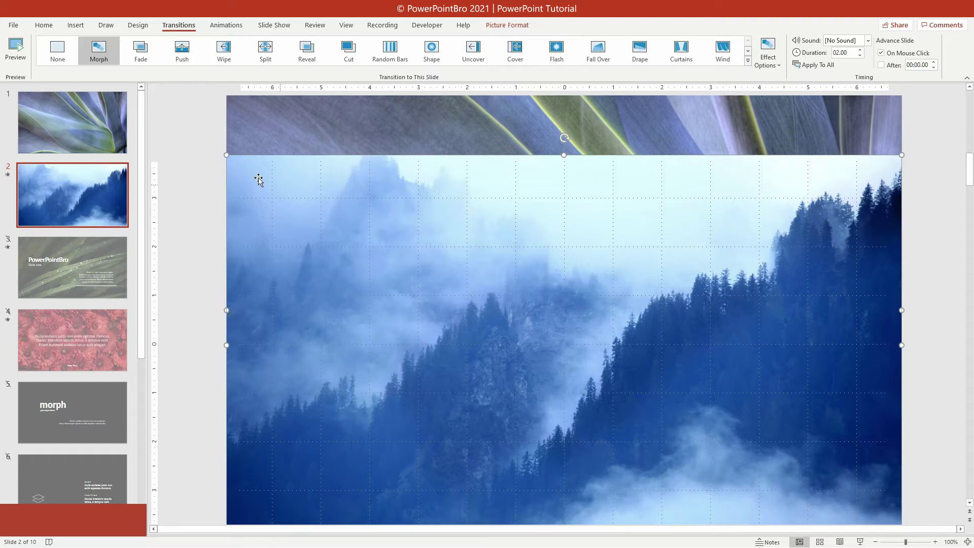
left_click(201, 166)
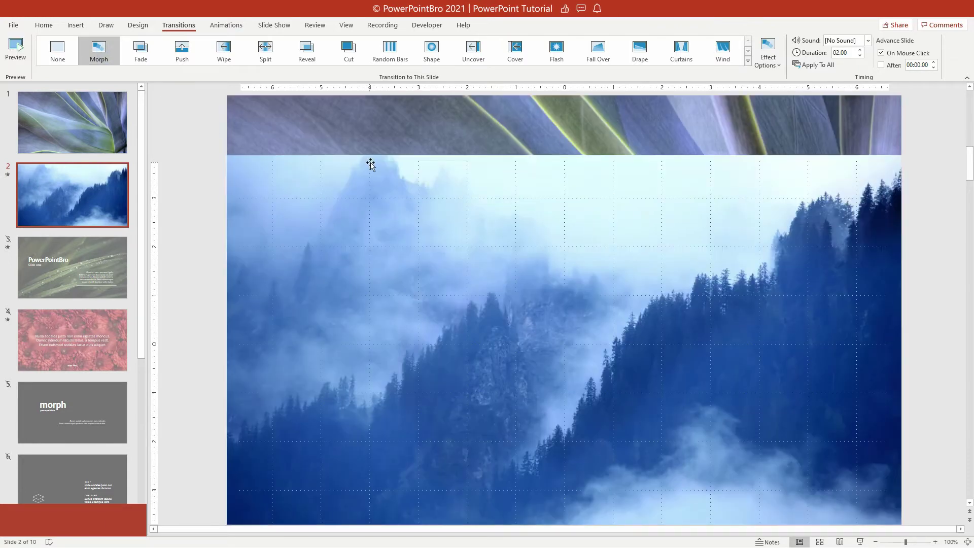
Crop the forest picture's top, right, bottom and left edges slightly inward.
left_click(374, 163)
scroll(374, 163, "down", 3, "ctrl")
left_click(507, 25)
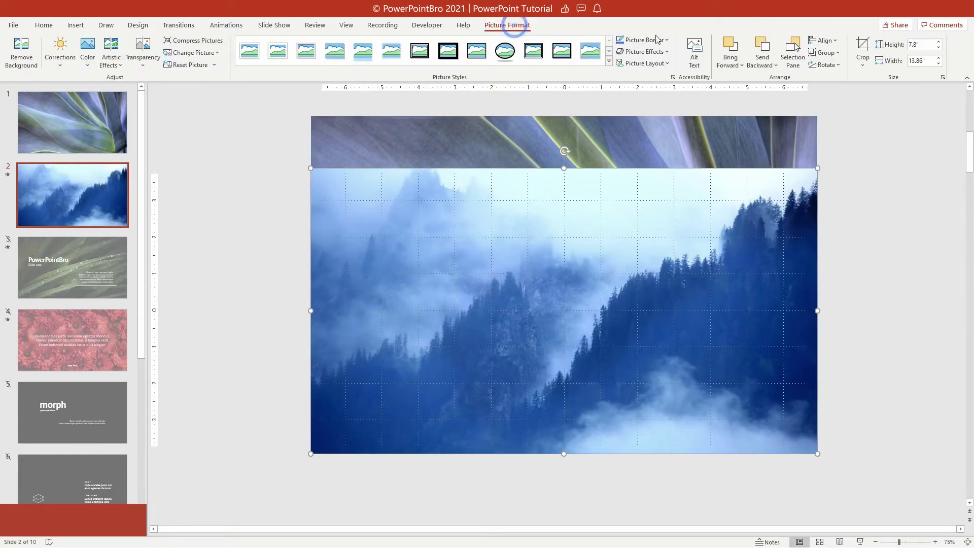
left_click(863, 46)
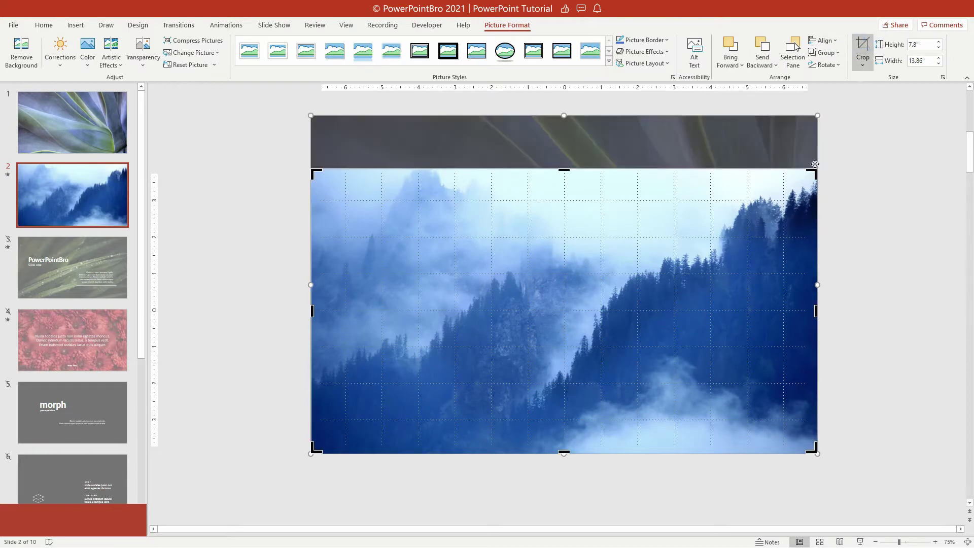
left_click_drag(811, 173, 806, 177)
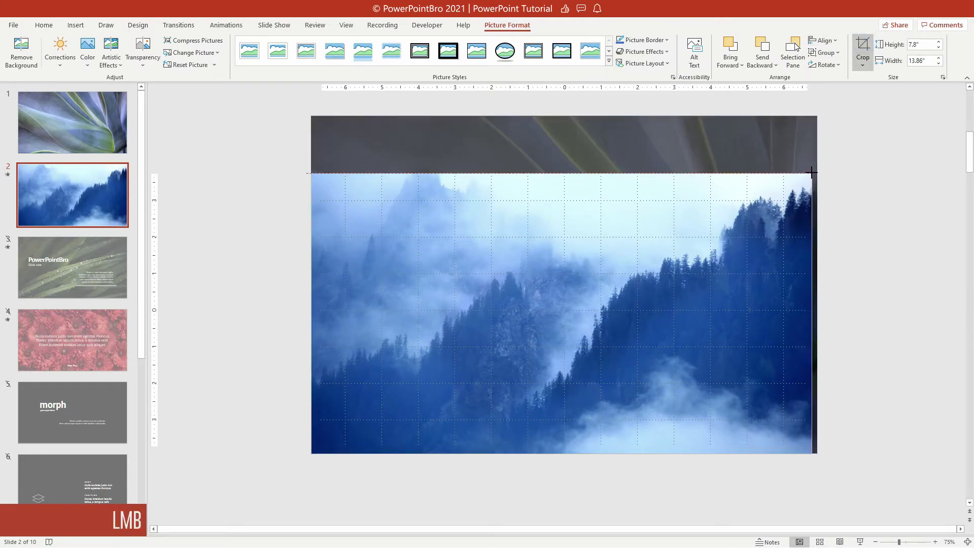
left_click_drag(321, 447, 321, 447)
left_click(250, 339)
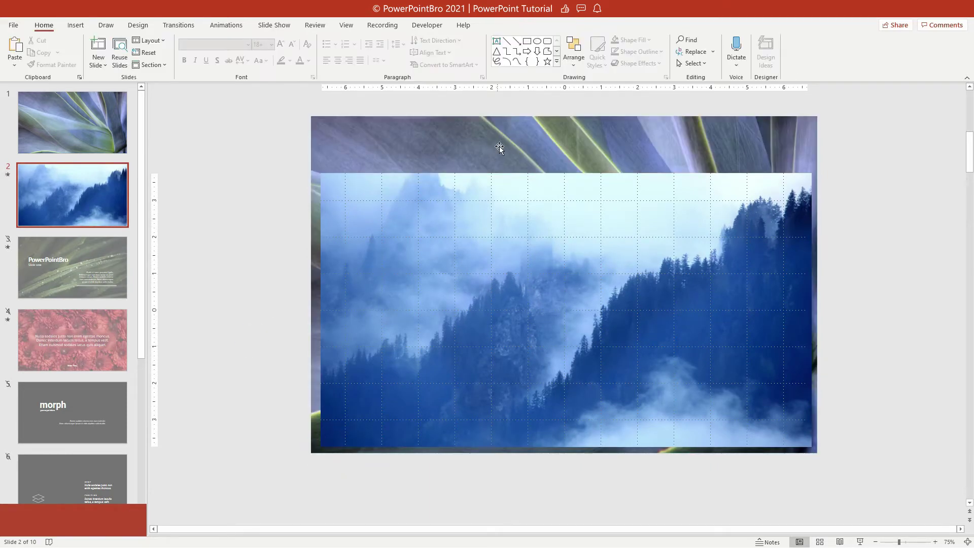
Crop the leaf picture's top and right edges inward to 7.67" × 13.71".
left_click(483, 150)
left_click(862, 51)
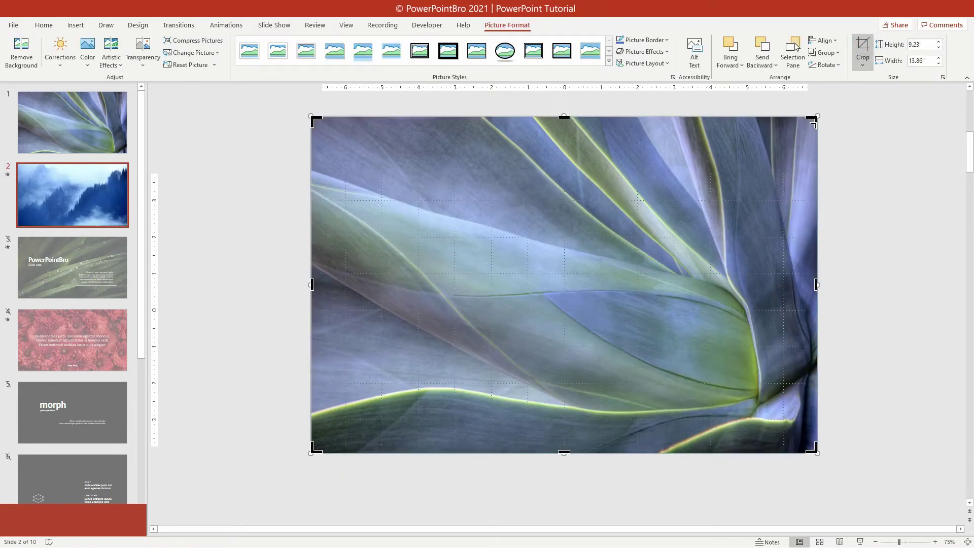
left_click_drag(815, 123, 811, 173)
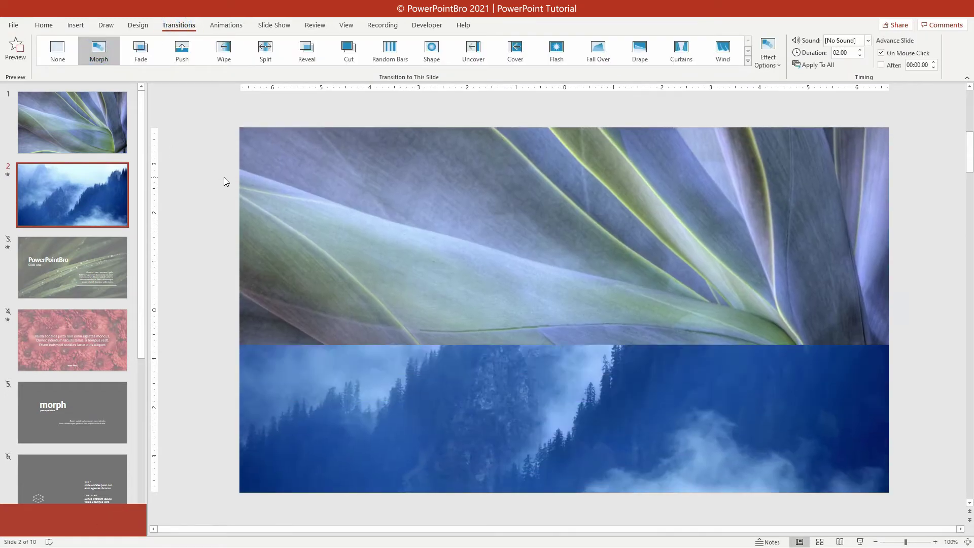
Go to slide 5 with the morph title.
left_click(223, 177)
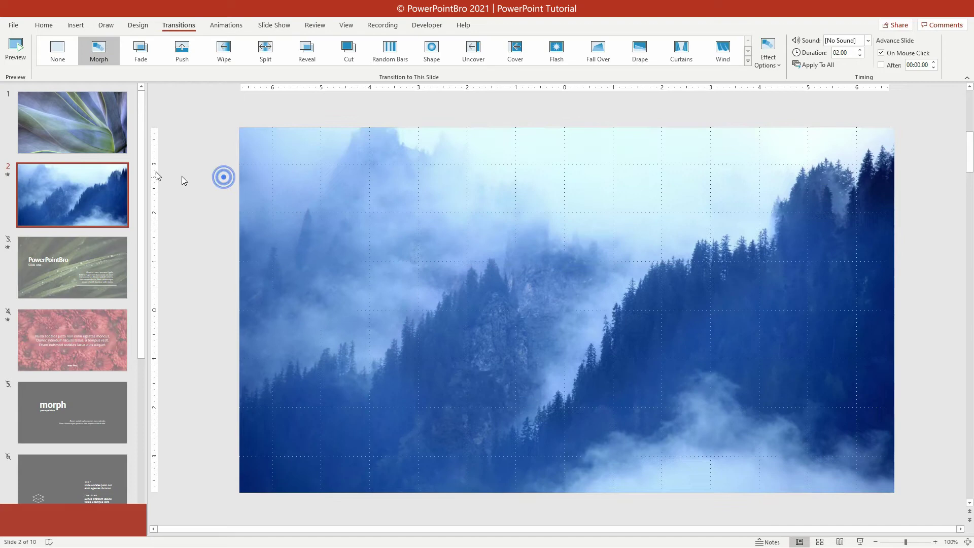
left_click(76, 139)
left_click(51, 428)
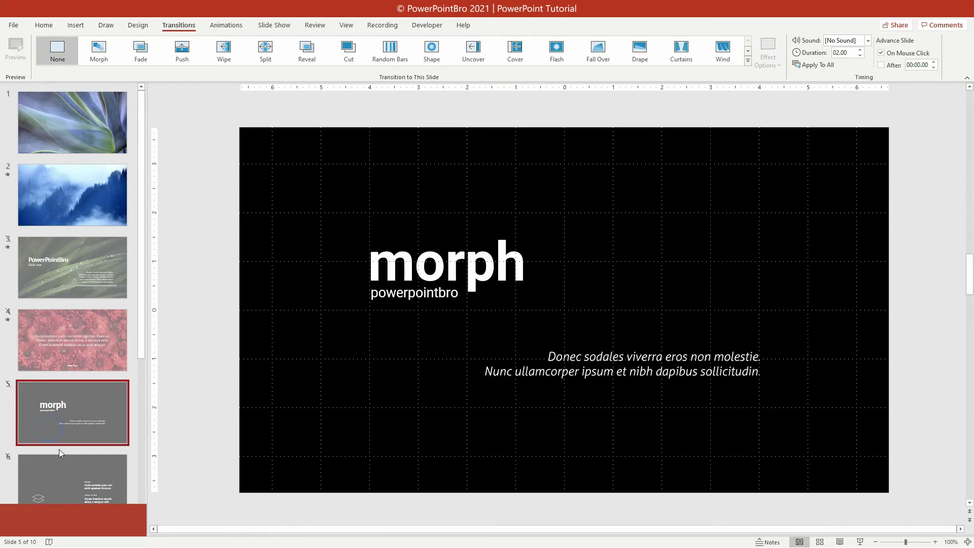
Copy the morph title, powerpointbro subtitle and Donec sodales caption from slide 5 onto slide 1.
left_click(63, 459)
left_click(64, 436)
left_click(68, 456)
left_click(67, 430)
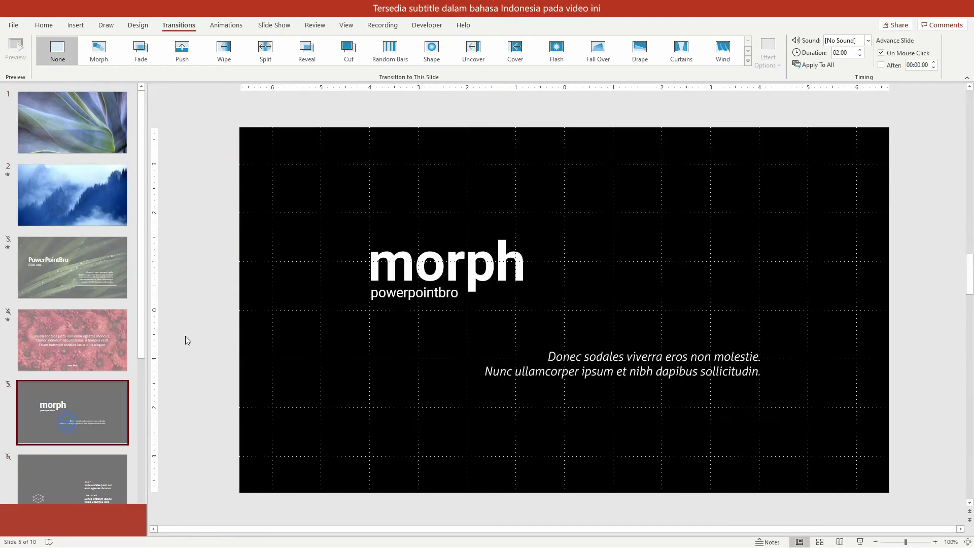
left_click_drag(227, 196, 841, 431)
key("ctrl+c")
left_click(73, 121)
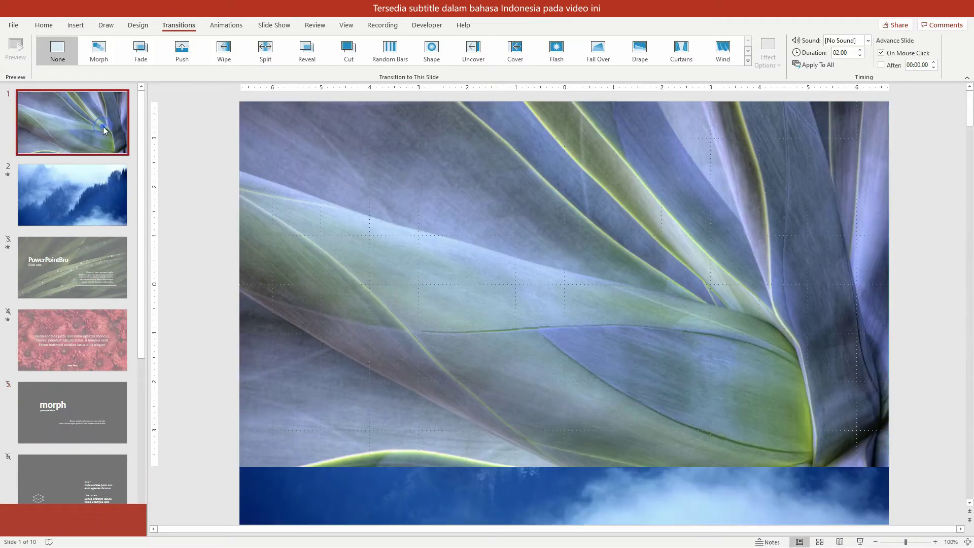
key("ctrl+v")
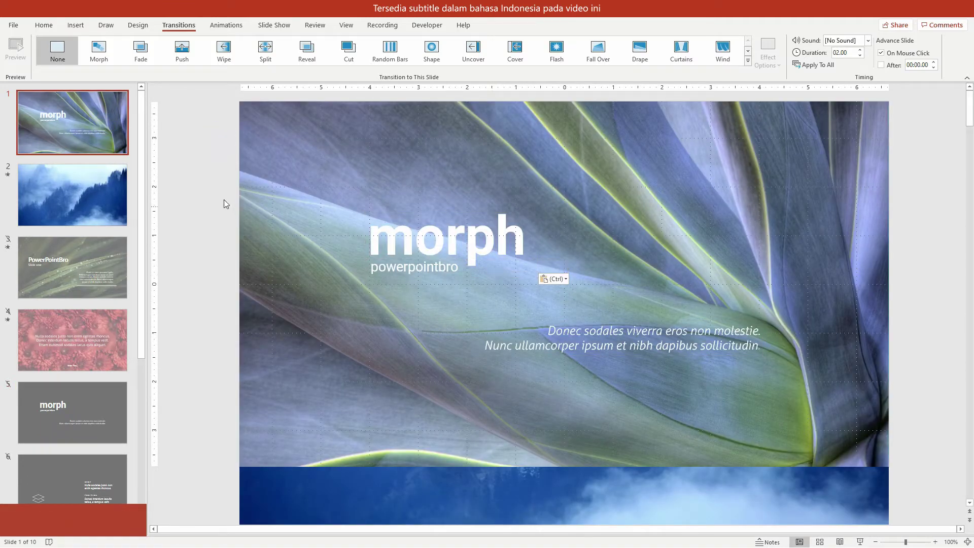
Copy the three pasted text boxes from slide 1 and go to slide 2.
left_click_drag(211, 160, 854, 404)
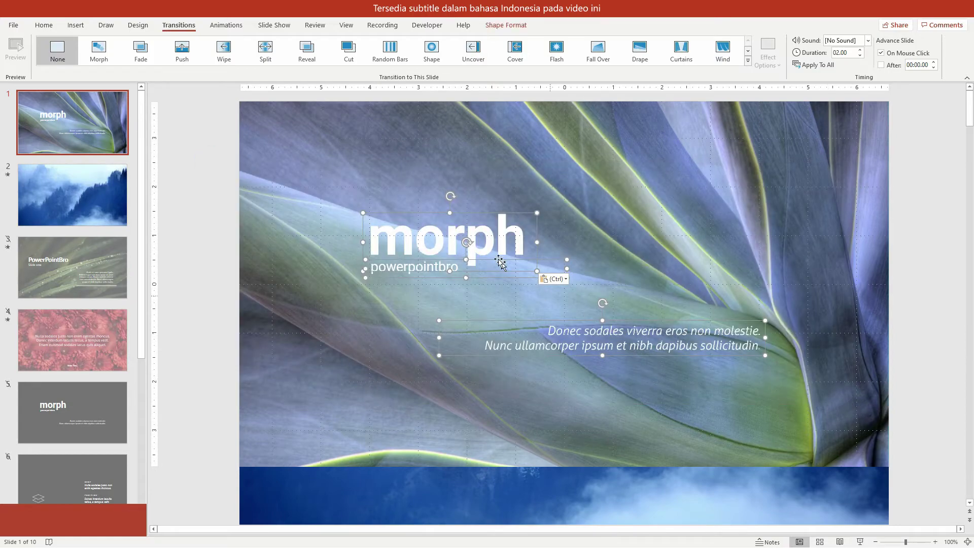
right_click(496, 214)
left_click(512, 229)
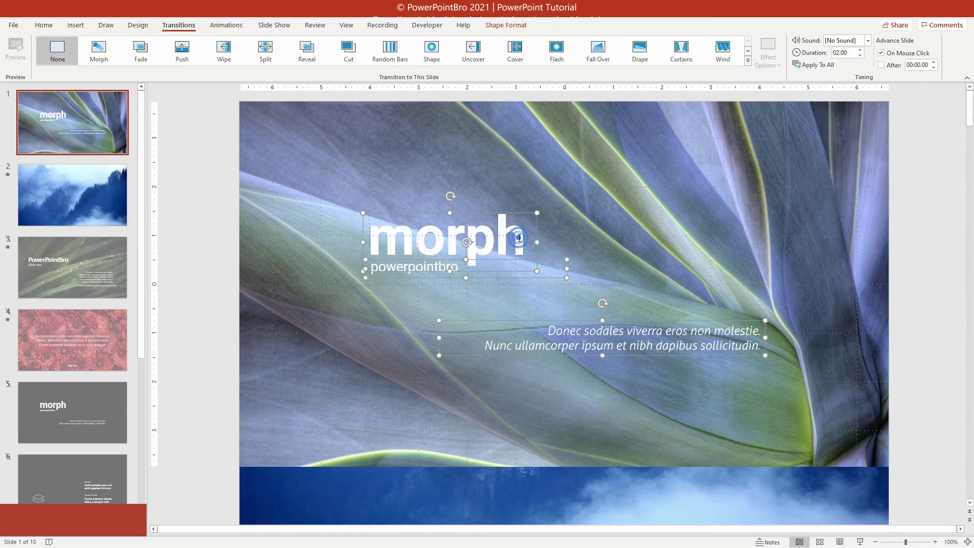
left_click(90, 178)
Paste the three text boxes onto slide 2 and move them above the slide.
right_click(198, 181)
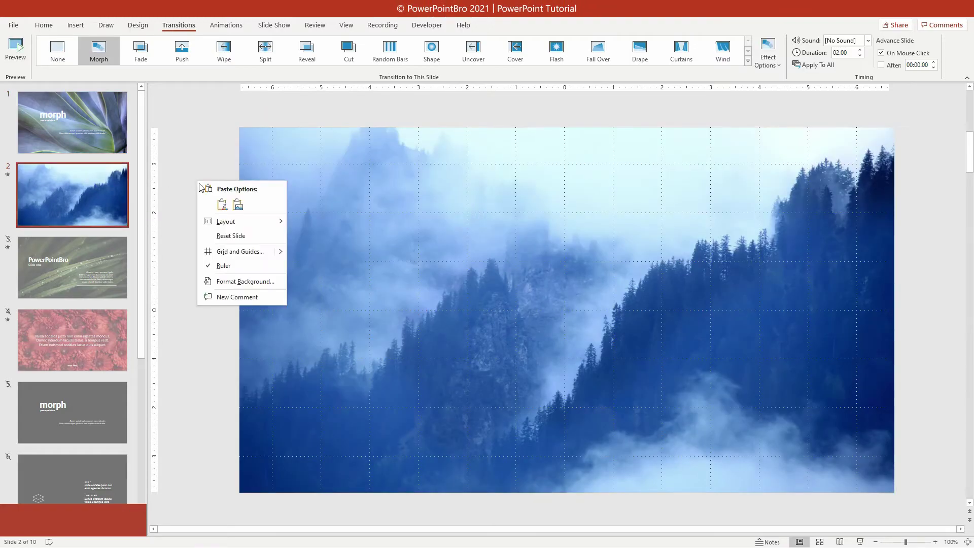
left_click(221, 204)
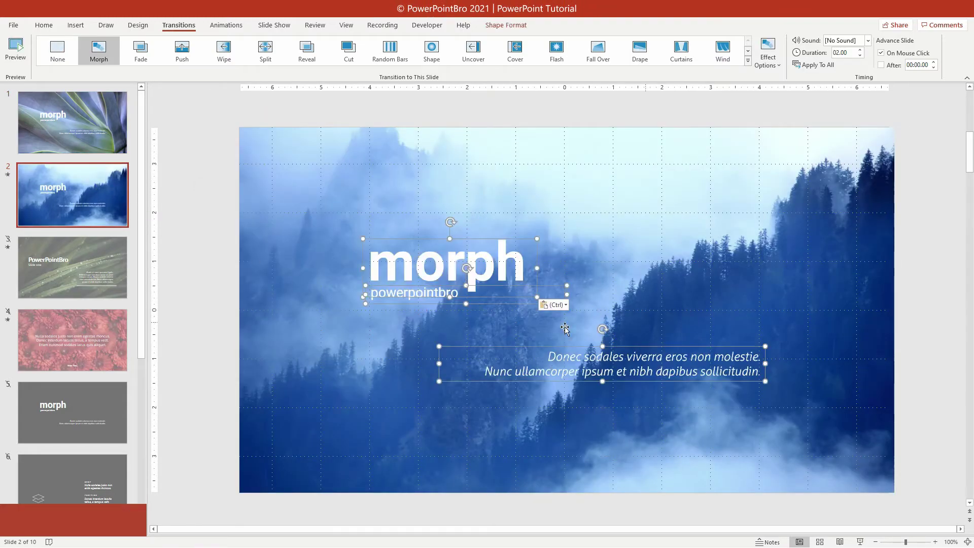
left_click_drag(516, 383, 516, 118)
scroll(516, 117, "down", 3)
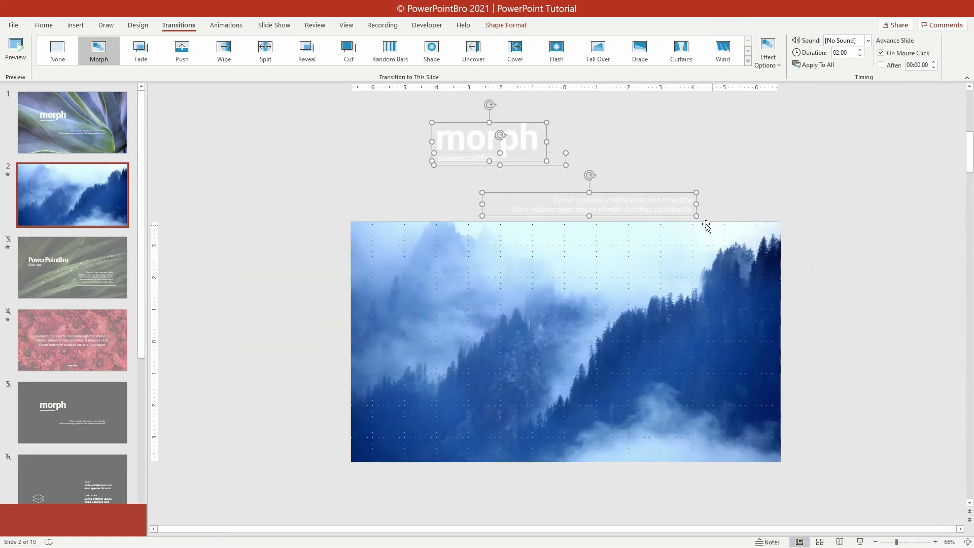
Raise the title and subtitle higher, with the morph title highest.
left_click(536, 191, "shift")
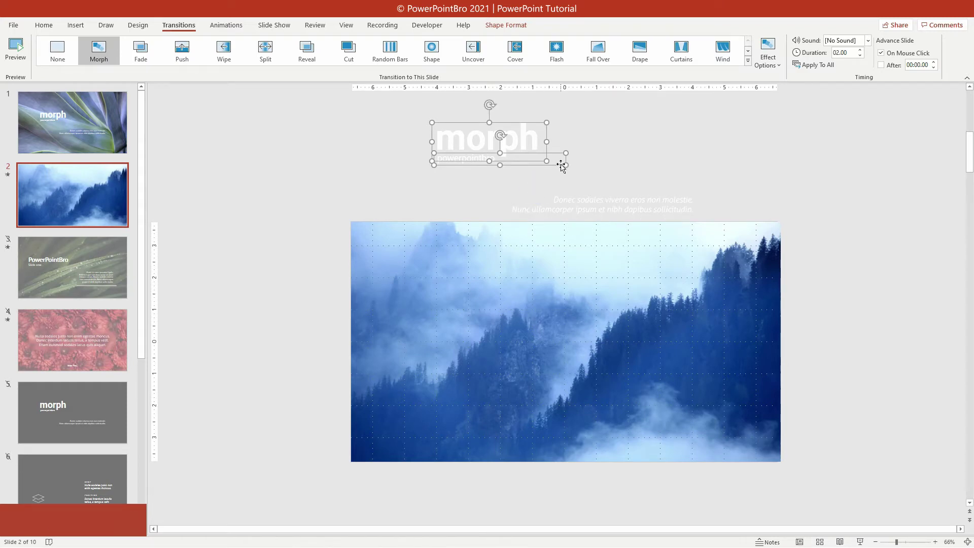
left_click_drag(561, 165, 568, 121)
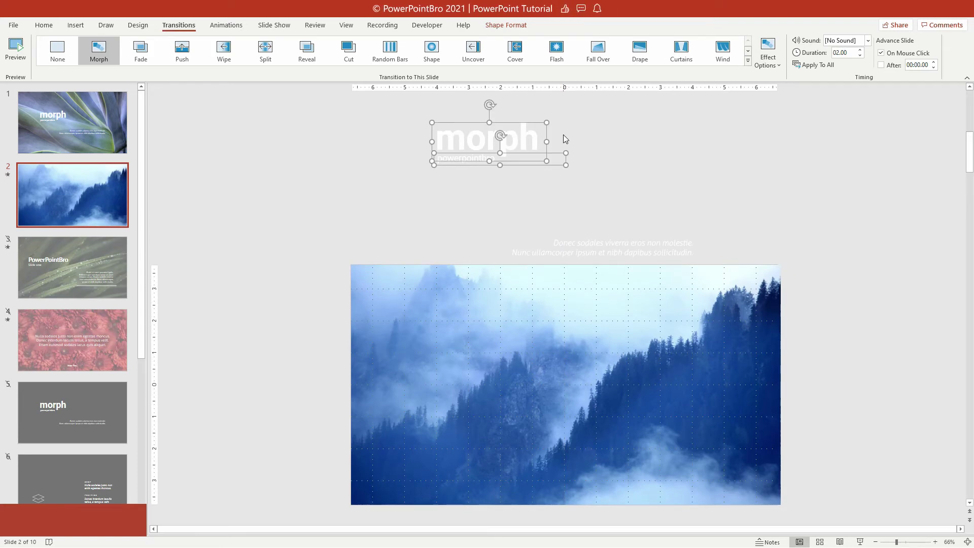
left_click(557, 152, "shift")
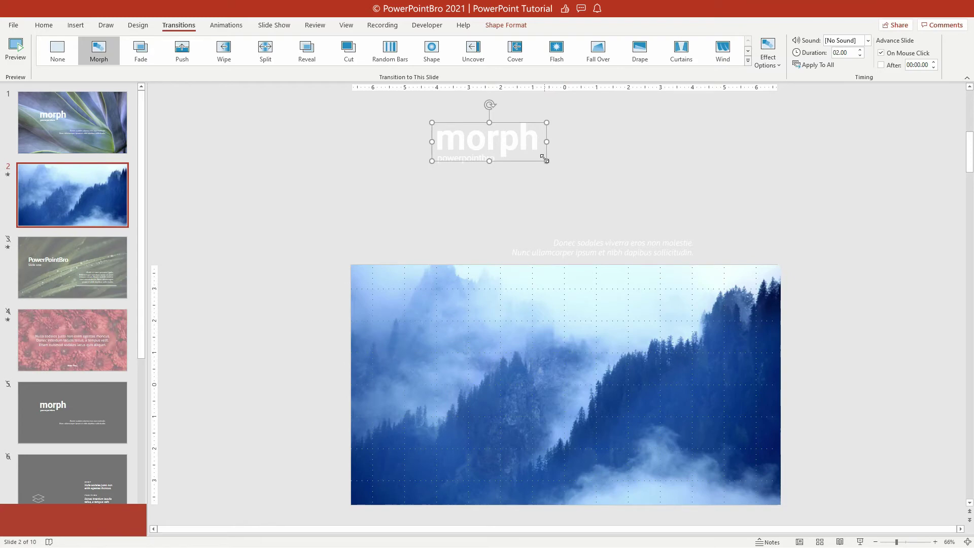
left_click_drag(548, 151, 567, 128)
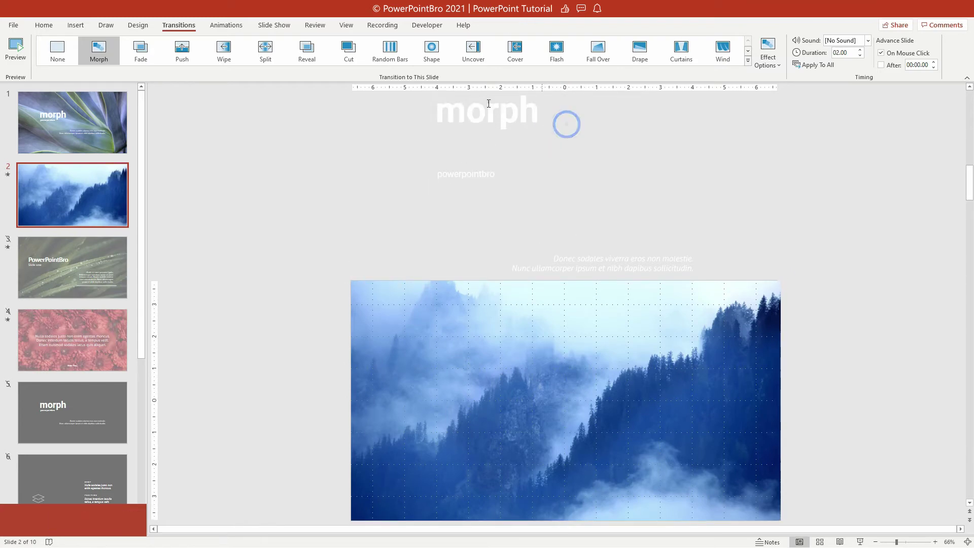
Preview the Morph transition into the forest slide twice.
left_click(109, 50)
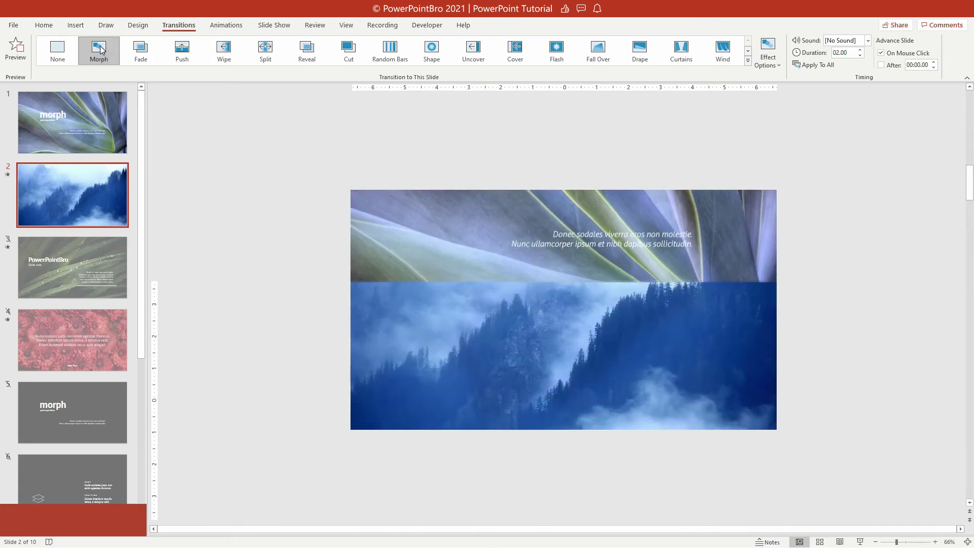
scroll(524, 304, "up", 4)
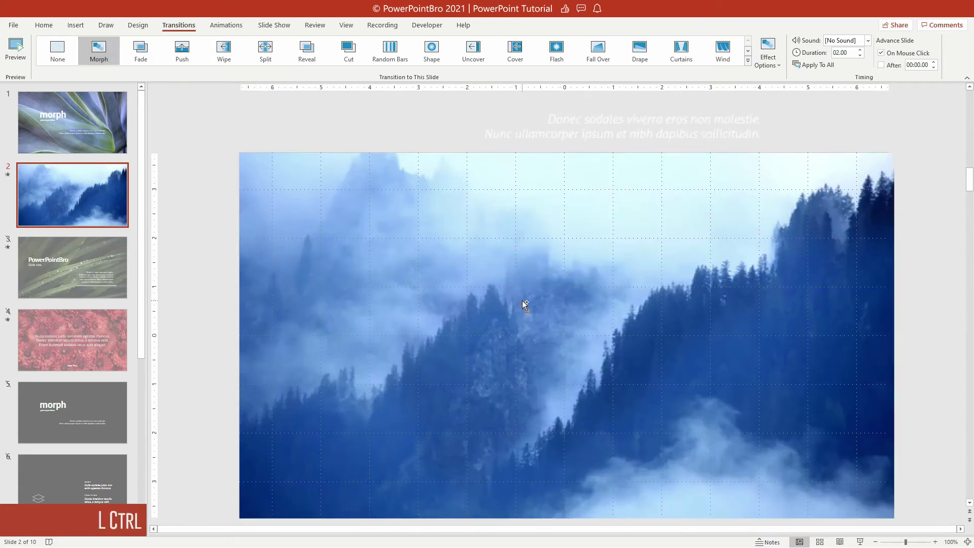
left_click(103, 56)
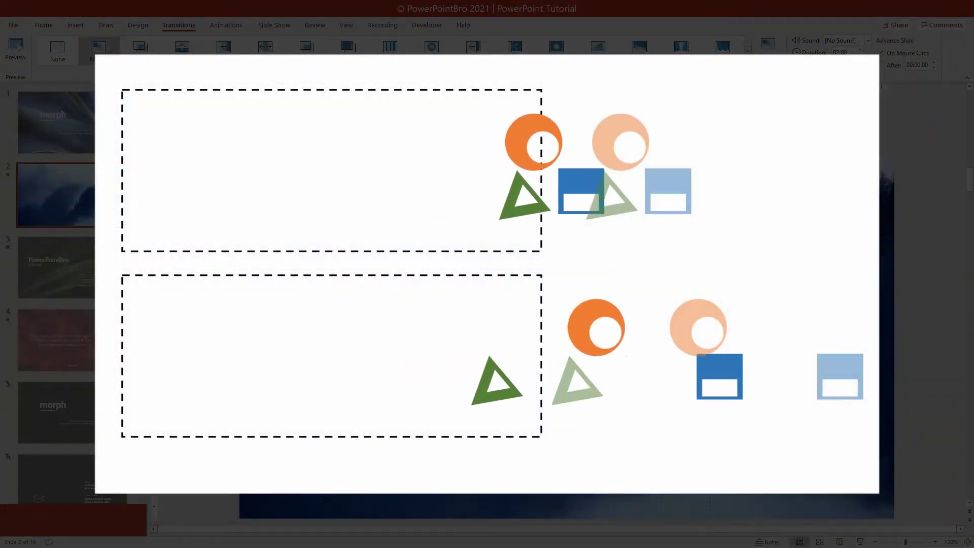
scroll(566, 304, "down", 5)
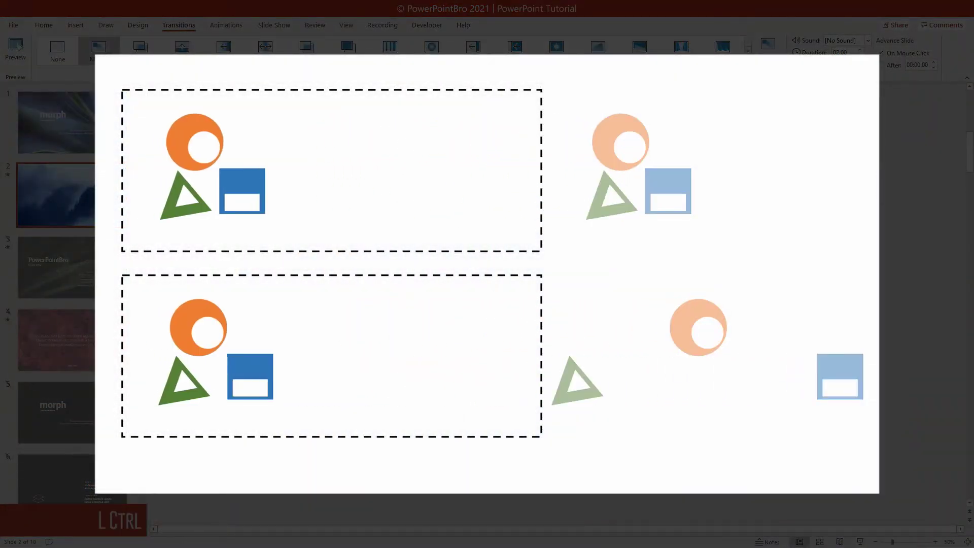
scroll(566, 304, "up", 2)
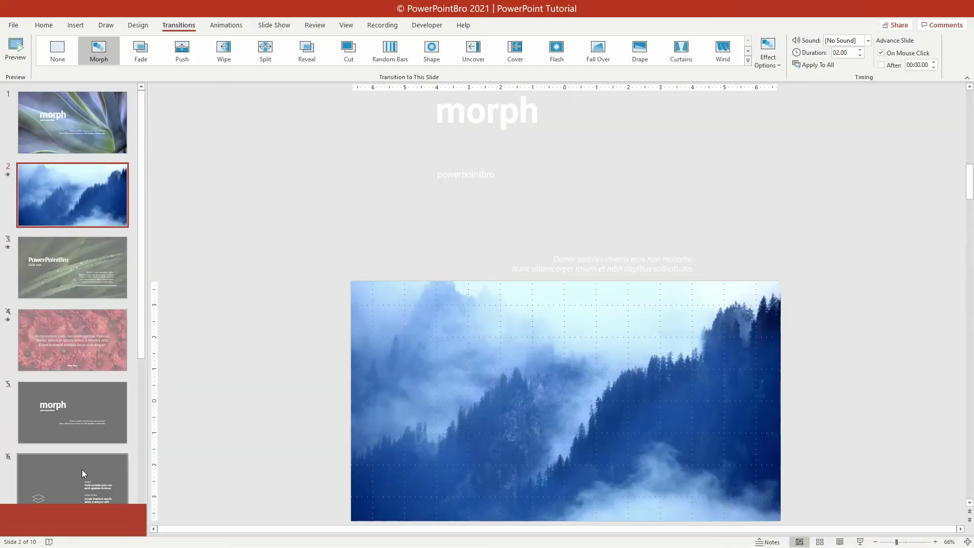
Paste the layers icon and CROP/POSITION text from slide 6 onto the forest slide, then copy them.
left_click(83, 473)
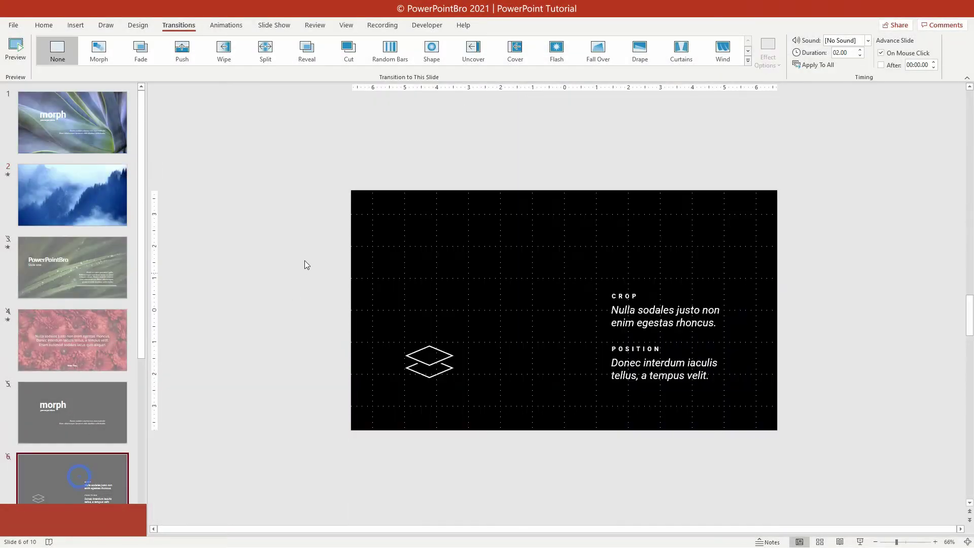
left_click_drag(305, 239, 795, 455)
left_click(71, 209)
key("ctrl+v")
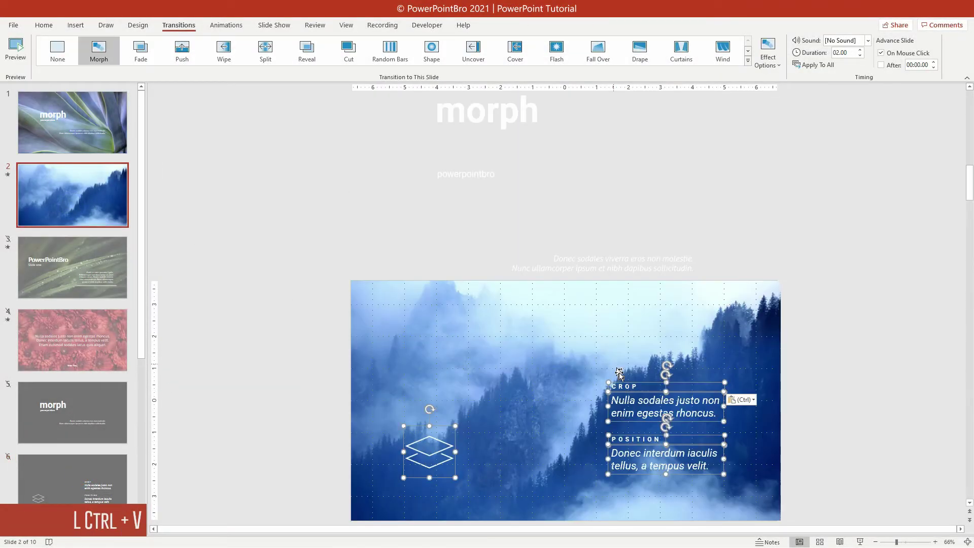
scroll(626, 343, "up", 4)
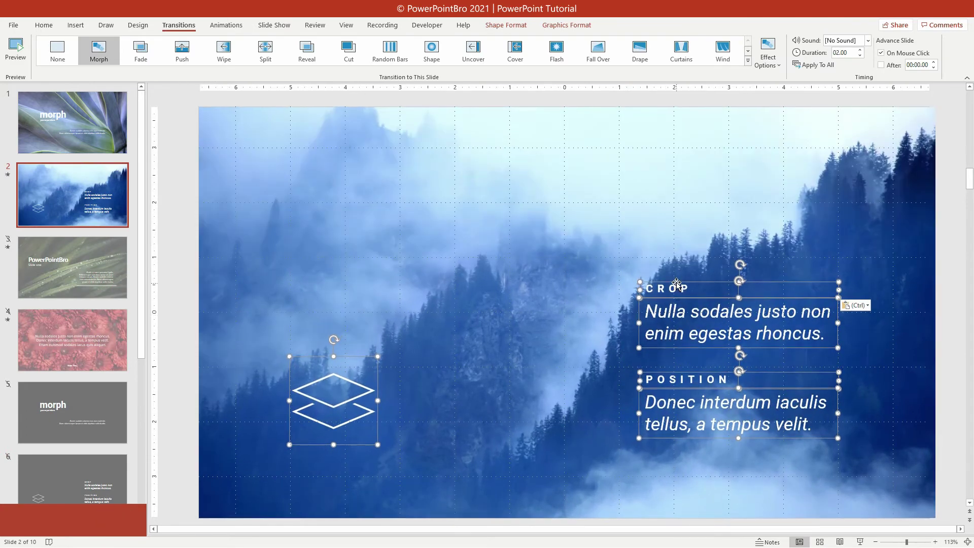
right_click(675, 281)
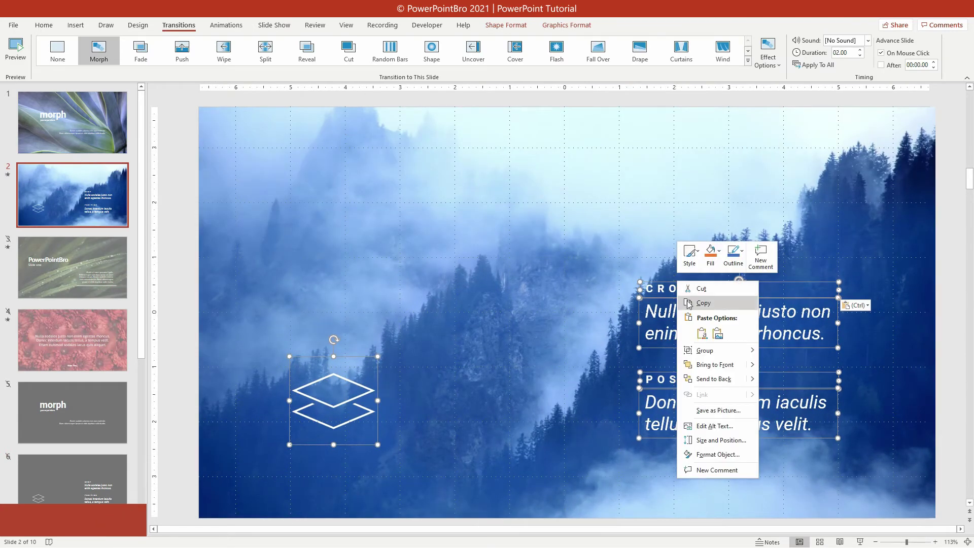
left_click(689, 304)
Paste the icon and text groups onto the leaf slide.
left_click(71, 122)
right_click(190, 192)
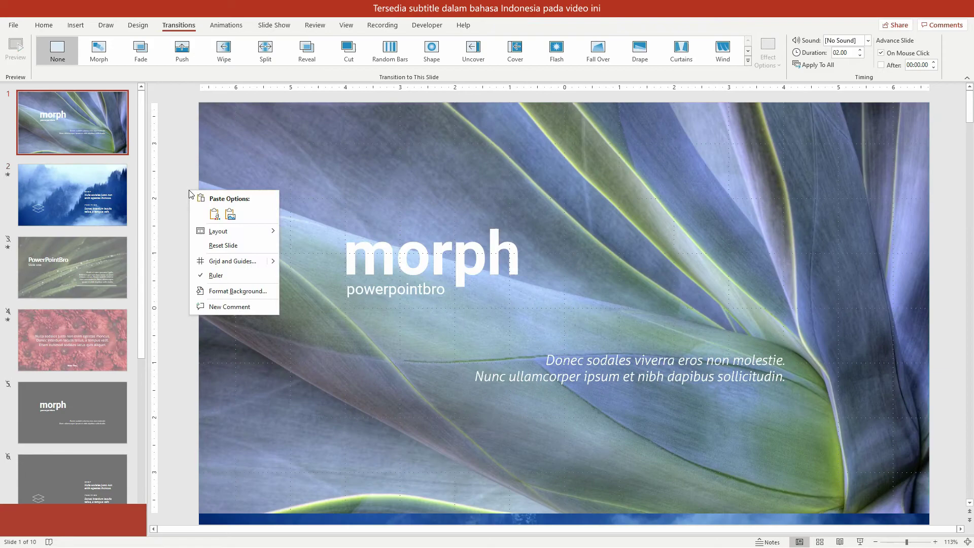
left_click(213, 215)
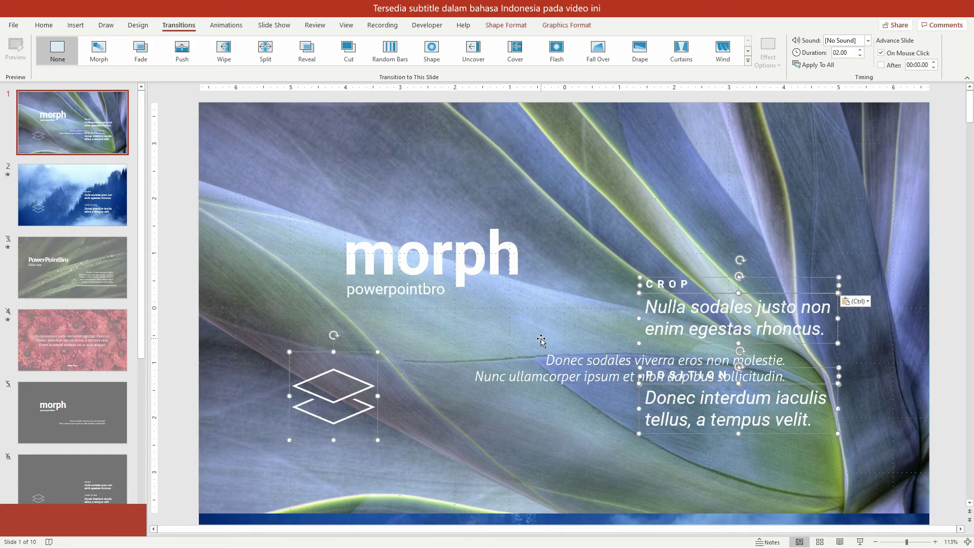
Push the leaf slide's CROP, Nulla sodales, POSITION and Donec interdum text below the slide at staggered depths.
scroll(541, 342, "down", 4, "ctrl")
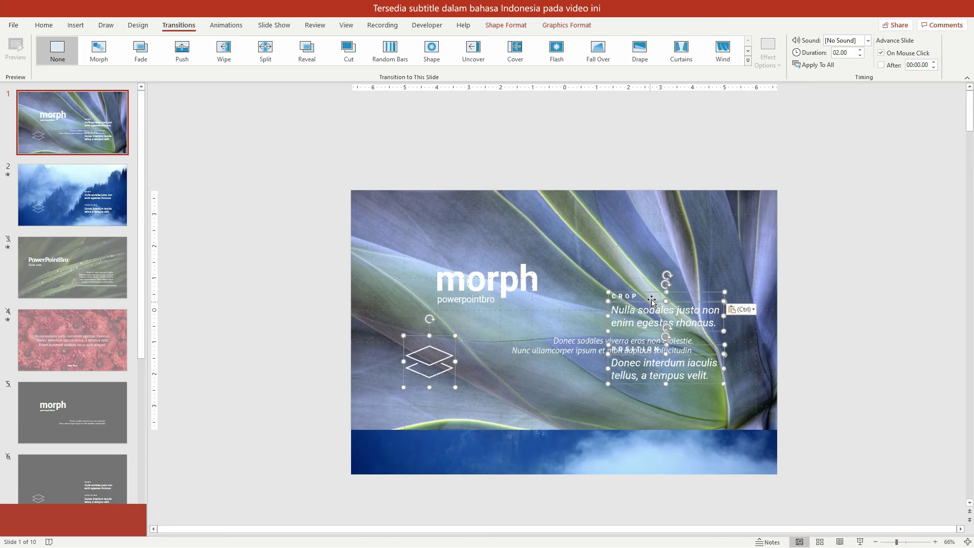
left_click_drag(648, 303, 648, 491)
scroll(648, 491, "down", 2, "ctrl")
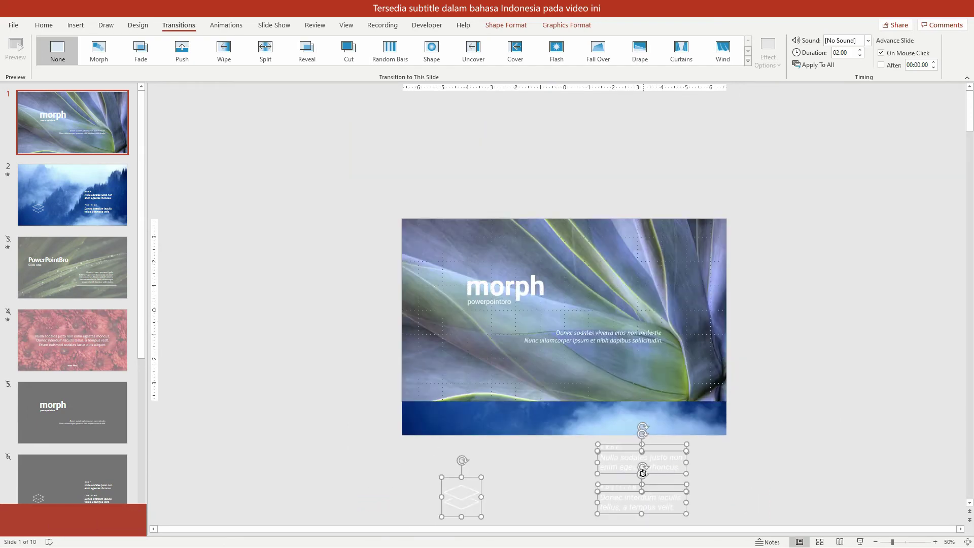
left_click(629, 445, "shift")
left_click_drag(686, 451, 650, 520)
left_click(688, 456, "shift")
left_click(646, 491, "shift")
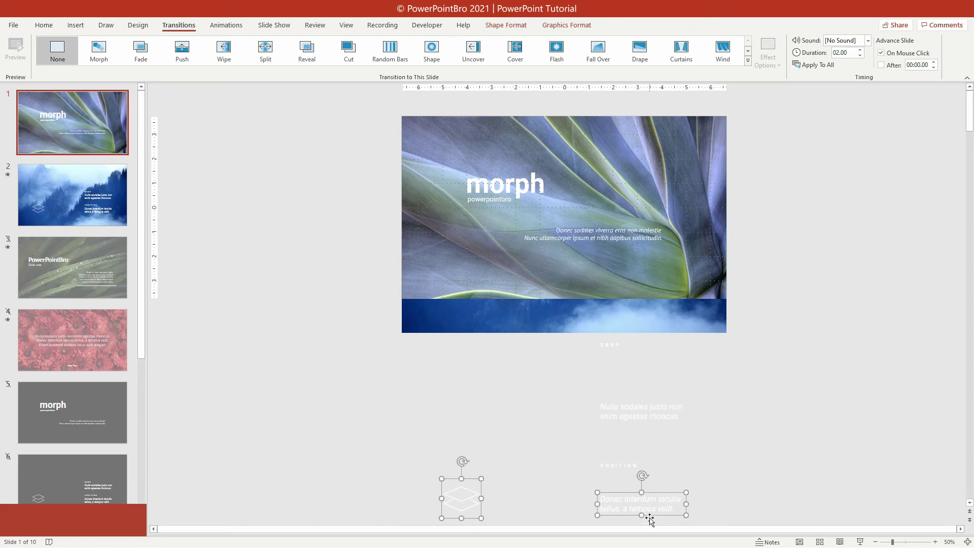
left_click(605, 492, "shift")
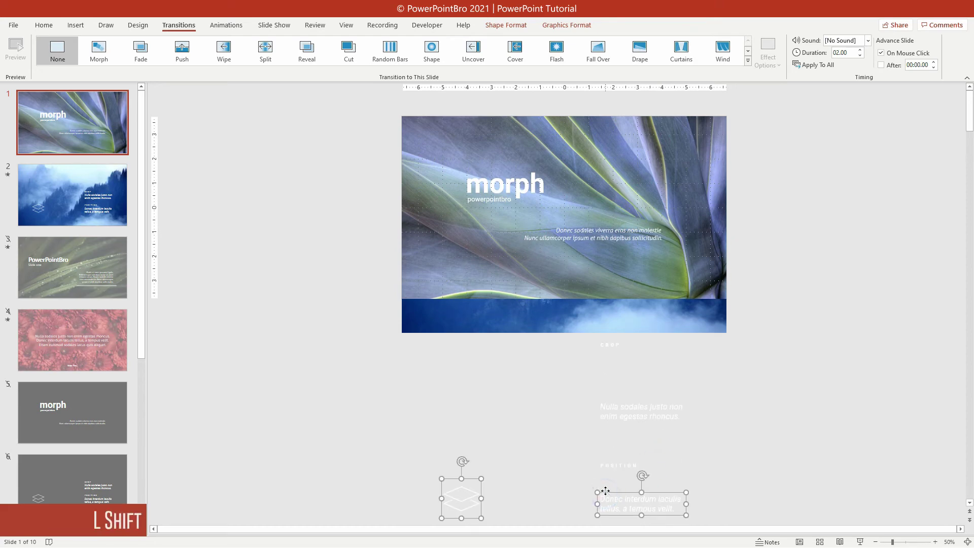
Push the layers icon lowest below the leaf slide.
left_click(474, 477, "shift")
scroll(476, 482, "down", 2)
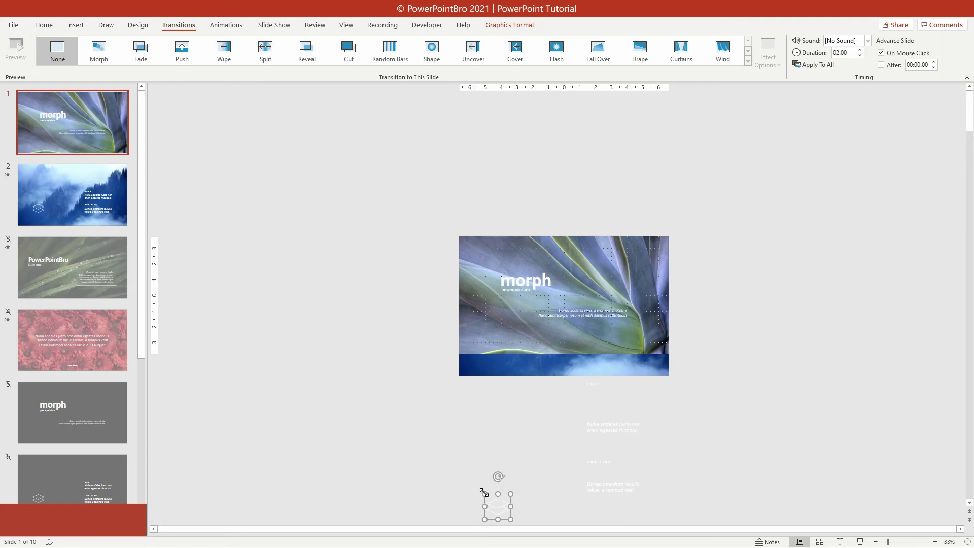
left_click_drag(489, 495, 488, 507)
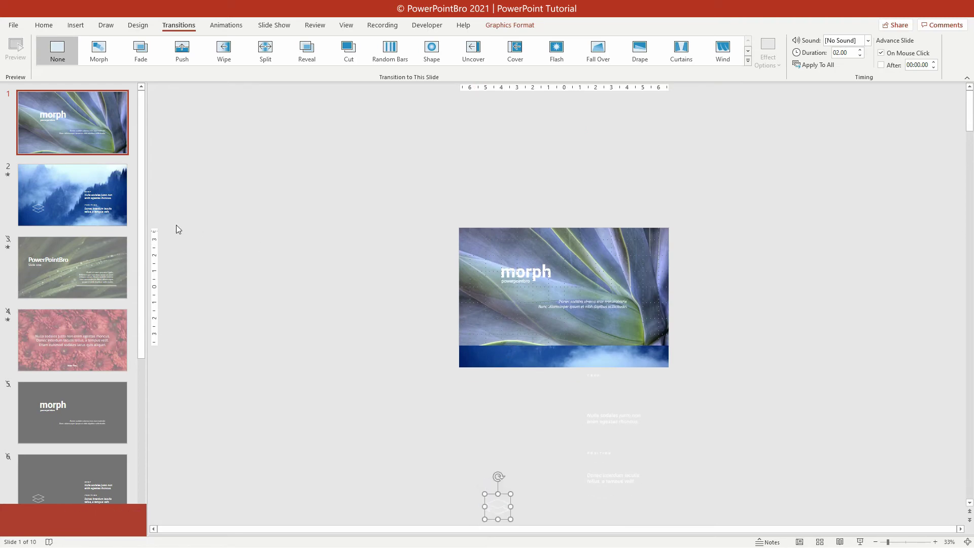
scroll(428, 261, "down", 2)
scroll(612, 287, "up", 6, "ctrl")
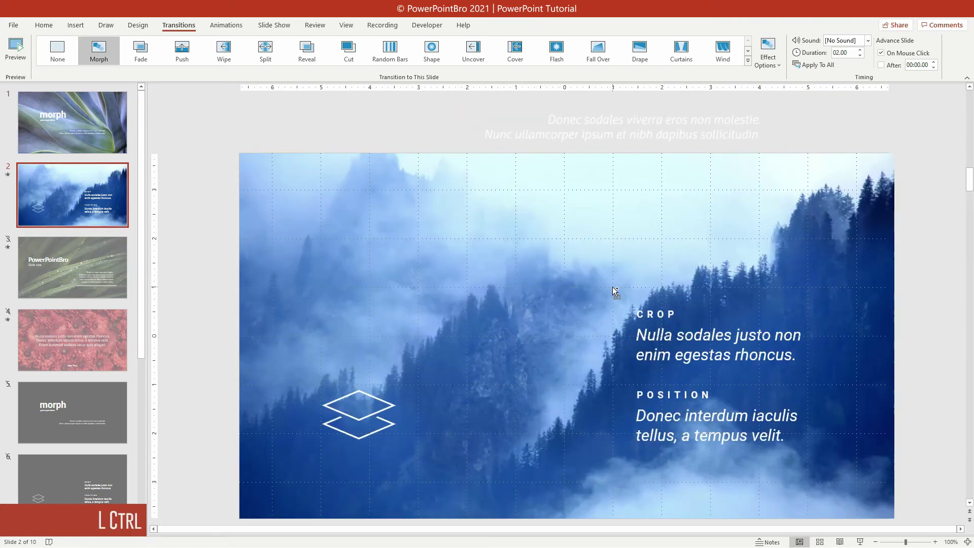
Preview the Morph transition into the forest slide twice.
scroll(613, 287, "up", 1, "ctrl")
left_click(99, 51)
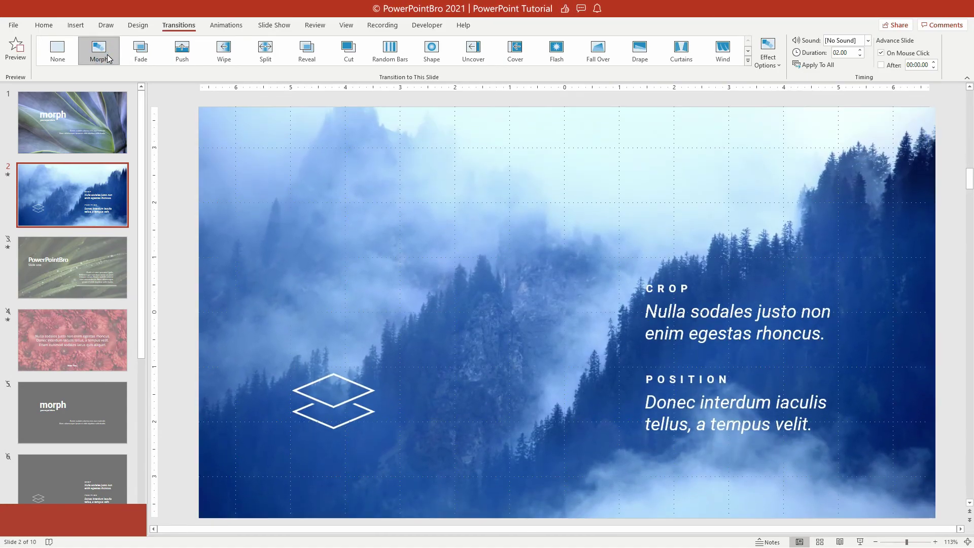
left_click(108, 59)
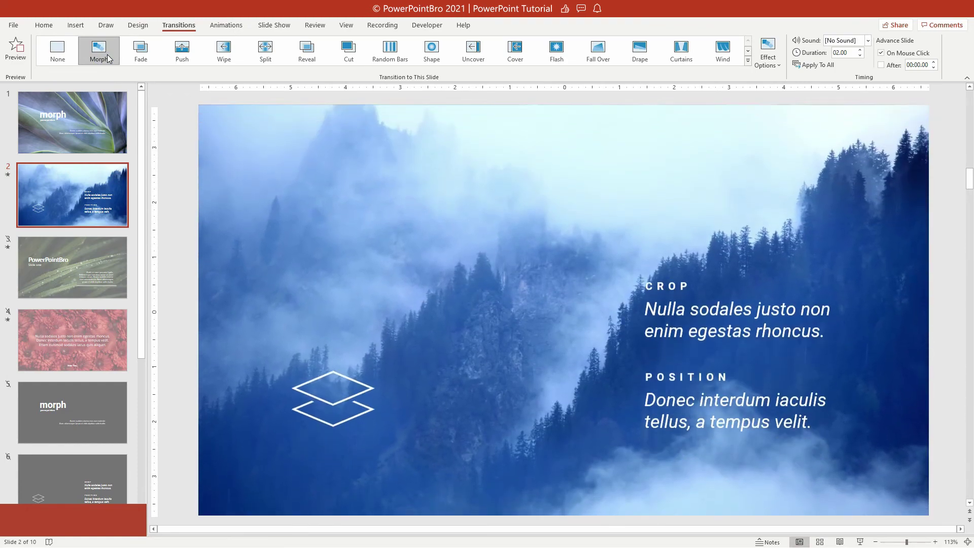
Duplicate the leaf slide, place the copy after the forest slide, and give it Morph.
left_click(76, 122)
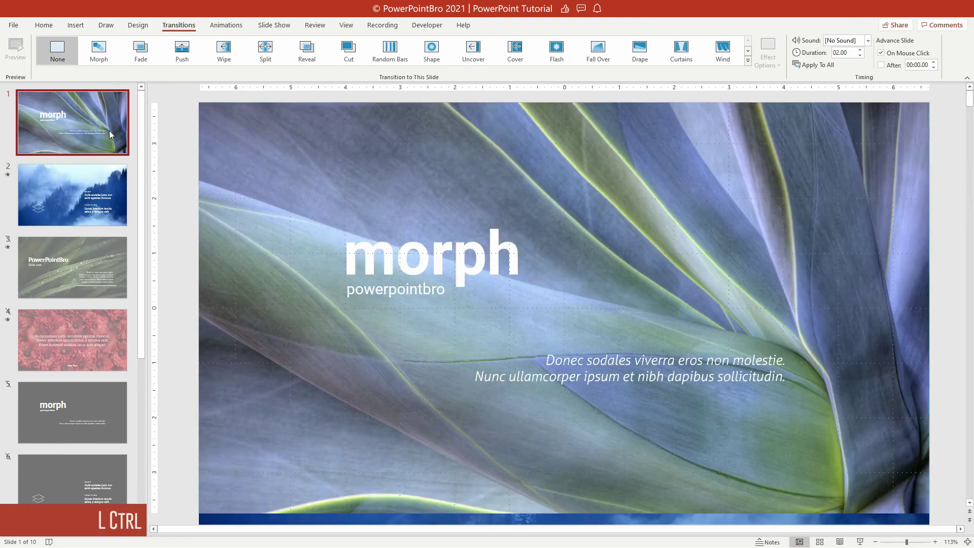
key("ctrl+d")
left_click_drag(93, 187, 94, 265)
left_click(91, 51)
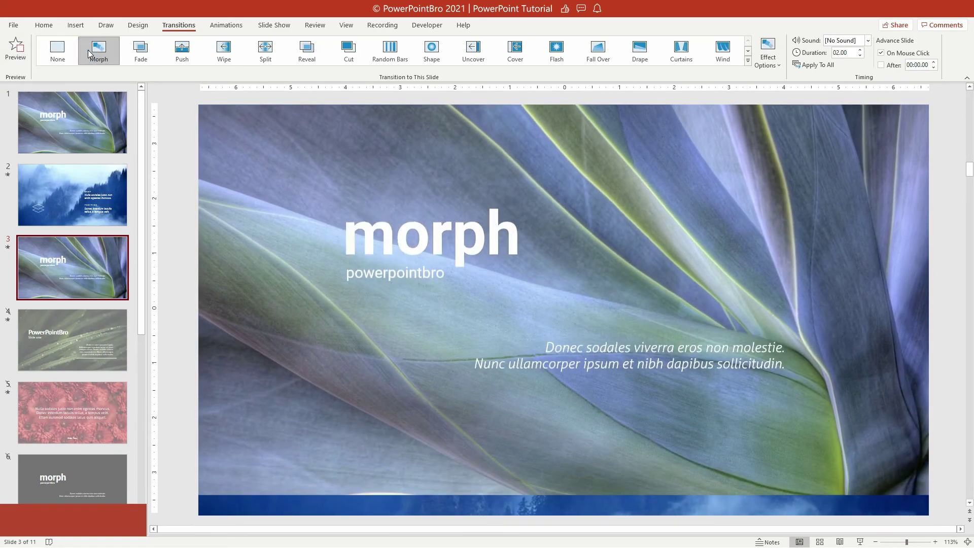
left_click(81, 175)
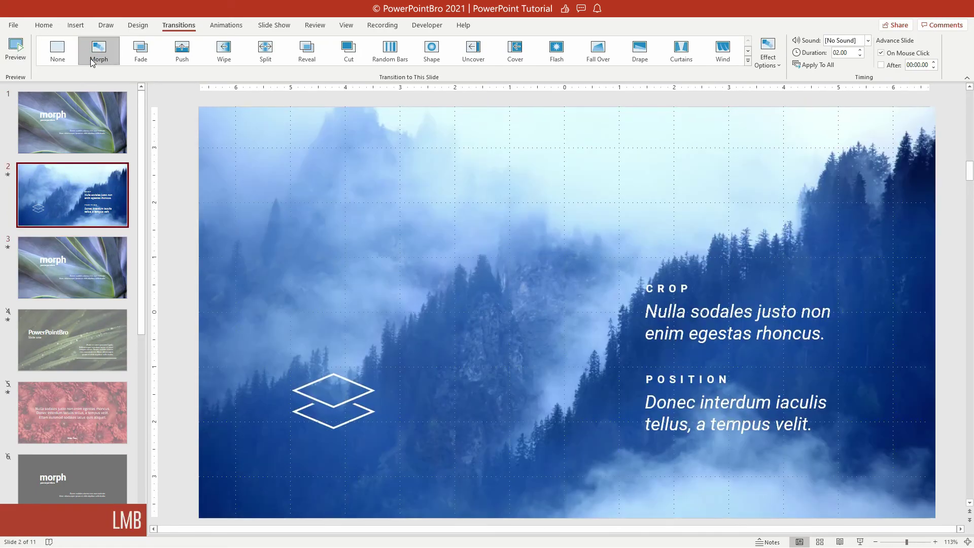
left_click(92, 60)
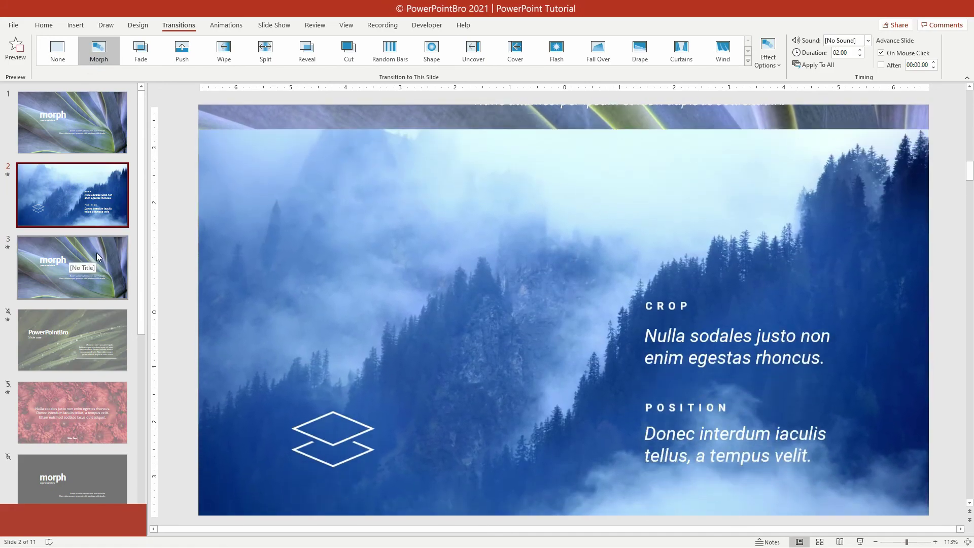
left_click(96, 252)
Delete duplicate slide 3, leaving 10 slides, and return to the first leaf slide.
key("Delete")
left_click(97, 105)
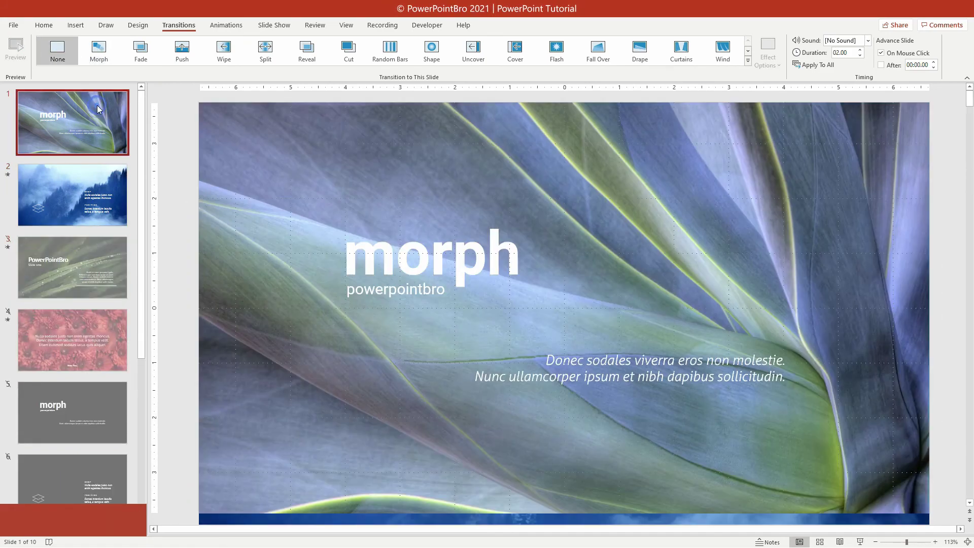